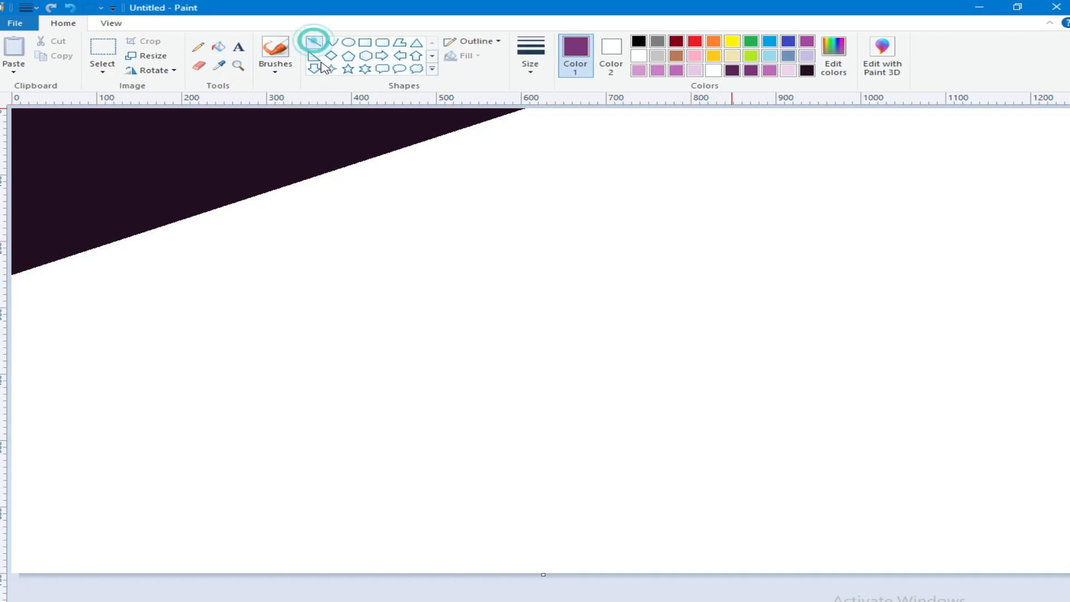
# Step: Draw a diagonal purple line below the dark corner, from the left edge to the top edge, and fill the enclosed band purple
pyautogui.moveTo(640, 107); pyautogui.dragTo(287, 273)
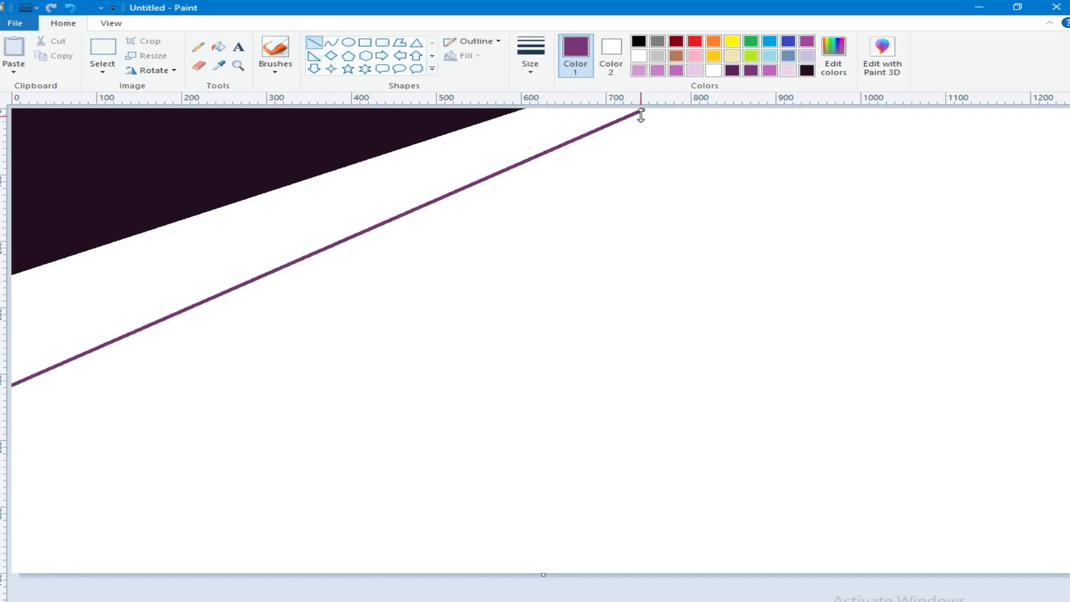
pyautogui.moveTo(641, 114); pyautogui.dragTo(730, 103)
pyautogui.click(219, 47)
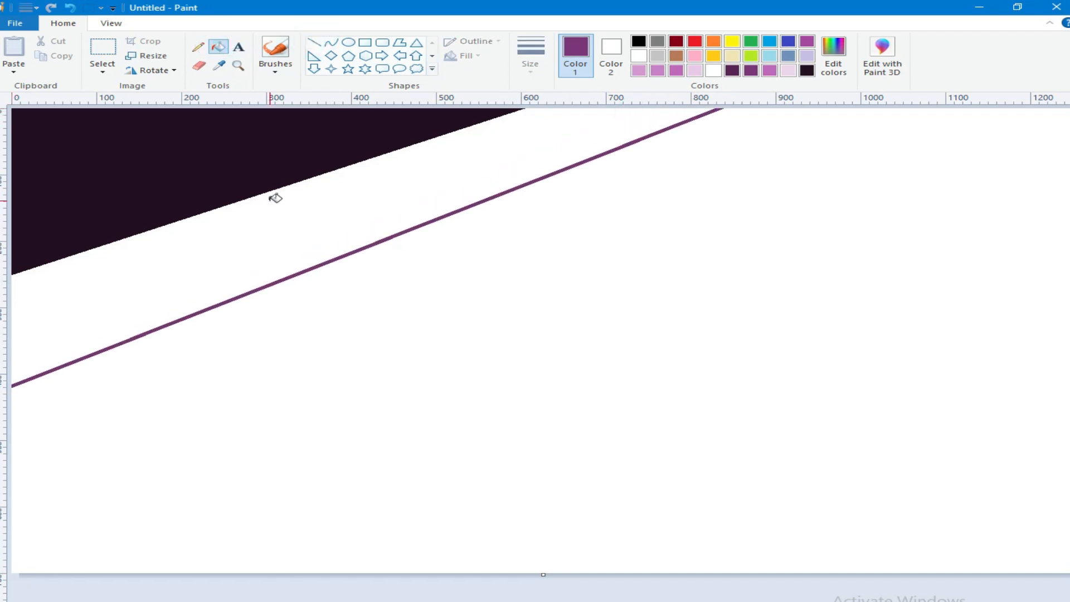
pyautogui.click(275, 199)
# Step: Lighten the purple to RGB 182, 88, 182 and add a wider diagonal band filled with it below the darker purple one
pyautogui.click(832, 68)
pyautogui.moveTo(712, 315); pyautogui.dragTo(712, 299)
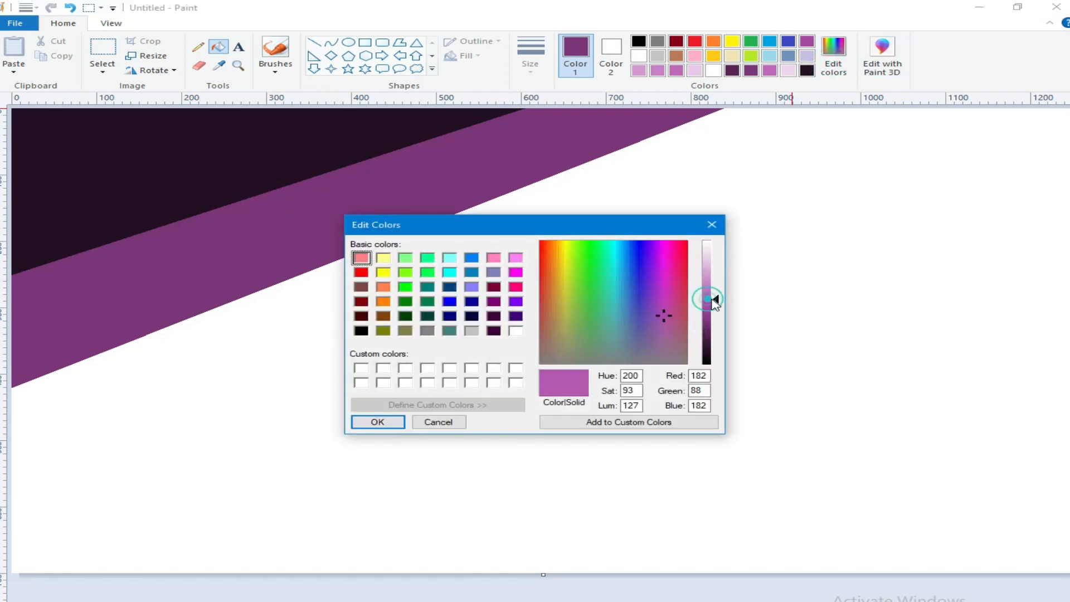
pyautogui.click(372, 421)
pyautogui.click(312, 44)
pyautogui.moveTo(867, 112); pyautogui.dragTo(11, 493)
pyautogui.moveTo(867, 111); pyautogui.dragTo(1047, 107)
pyautogui.click(218, 47)
pyautogui.click(385, 270)
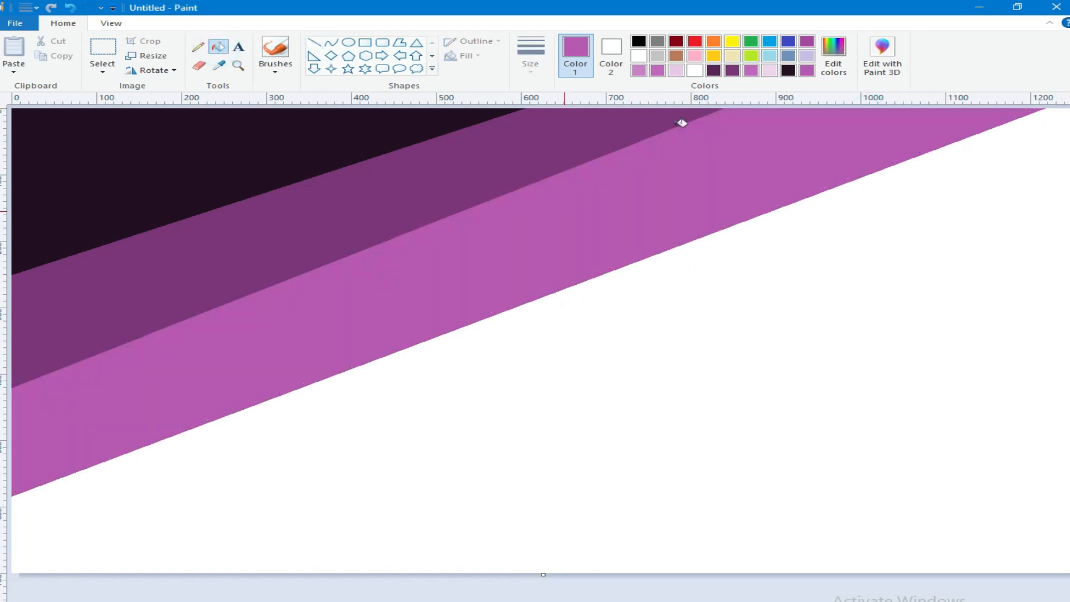
# Step: Mix a pale pinkish-purple and add a broad diagonal band filled with it below the brighter purple band
pyautogui.click(834, 55)
pyautogui.click(707, 274)
pyautogui.click(377, 422)
pyautogui.click(314, 42)
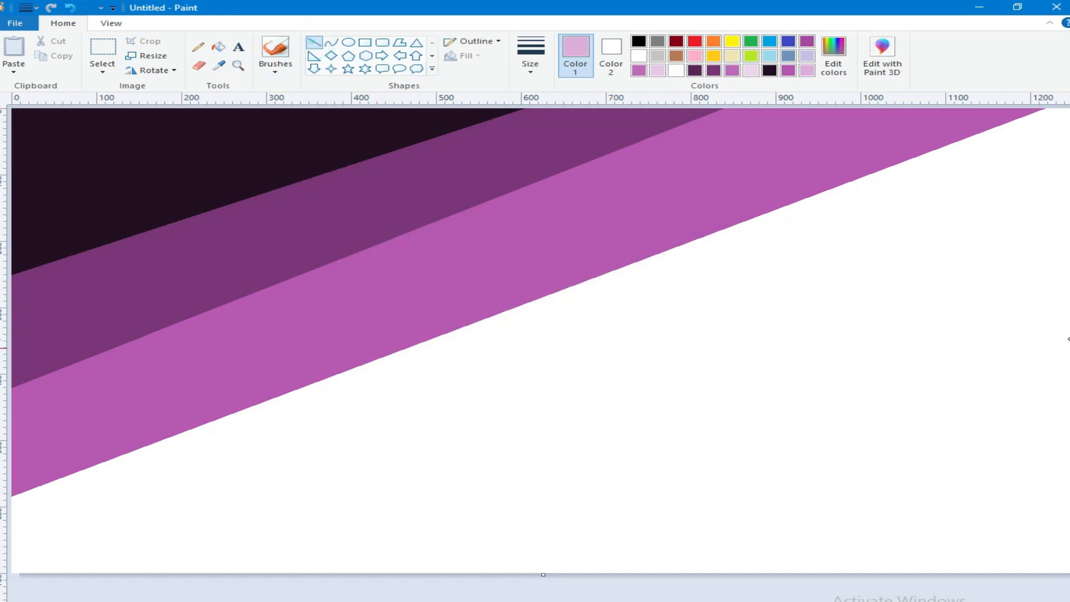
pyautogui.moveTo(1065, 293)
pyautogui.mouseDown()
pyautogui.moveTo(346, 575)
pyautogui.moveTo(165, 599)
pyautogui.mouseUp()
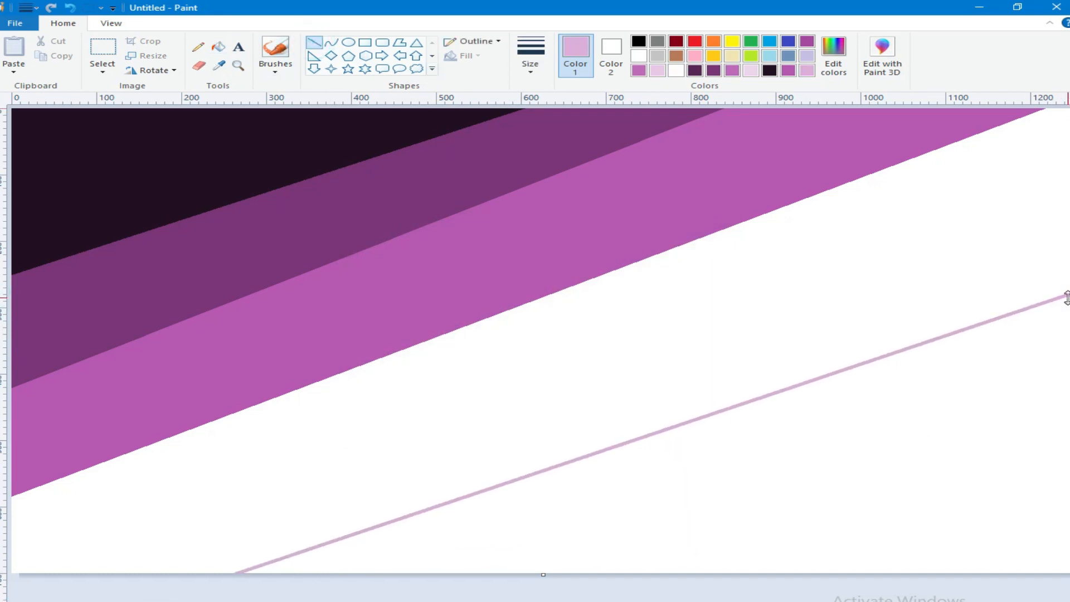
pyautogui.click(218, 47)
pyautogui.click(478, 431)
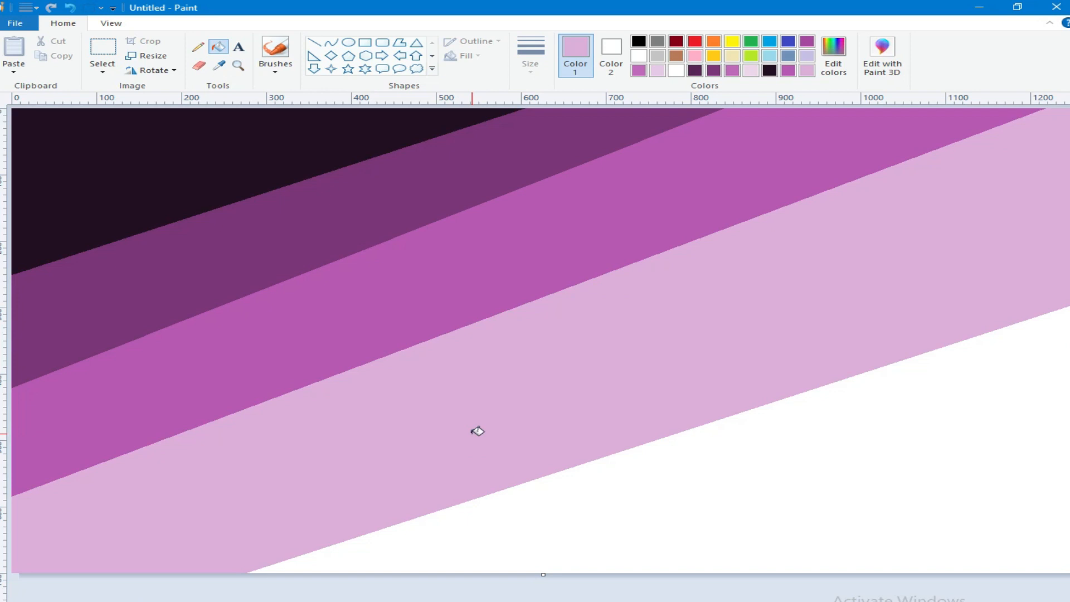
# Step: Resize the image to a height of 4 pixels without maintaining the aspect ratio
pyautogui.click(146, 56)
pyautogui.click(52, 178)
pyautogui.click(177, 104)
pyautogui.doubleClick(202, 153)
pyautogui.rightClick(182, 148)
pyautogui.click(245, 187)
pyautogui.write('4')
pyautogui.click(123, 302)
# Step: Resize the image to a height of 700 pixels without maintaining the aspect ratio to blend the bands
pyautogui.click(148, 58)
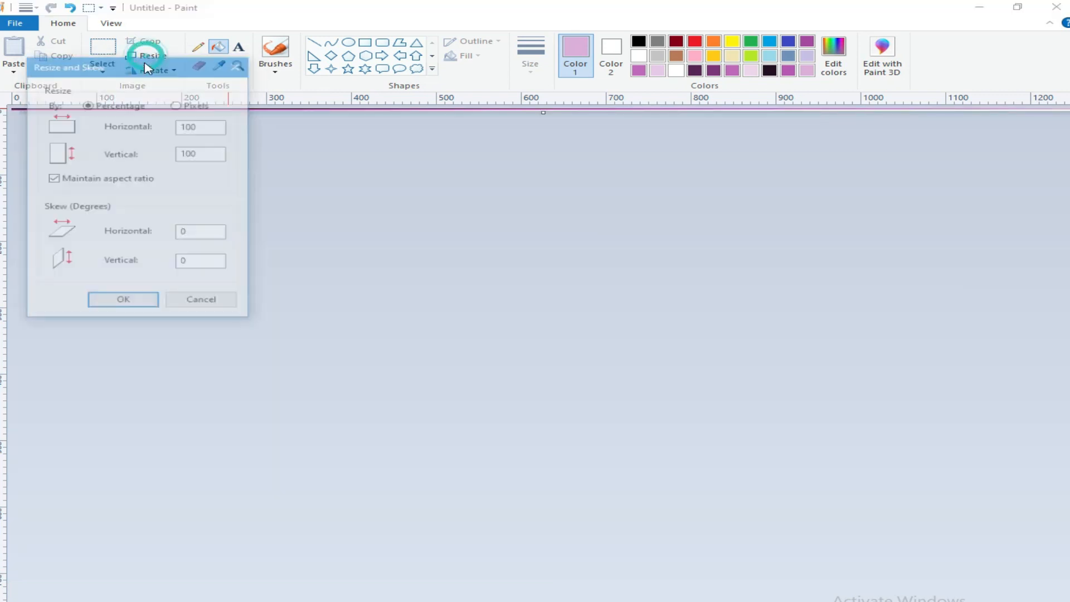
pyautogui.click(52, 179)
pyautogui.click(177, 104)
pyautogui.doubleClick(186, 153)
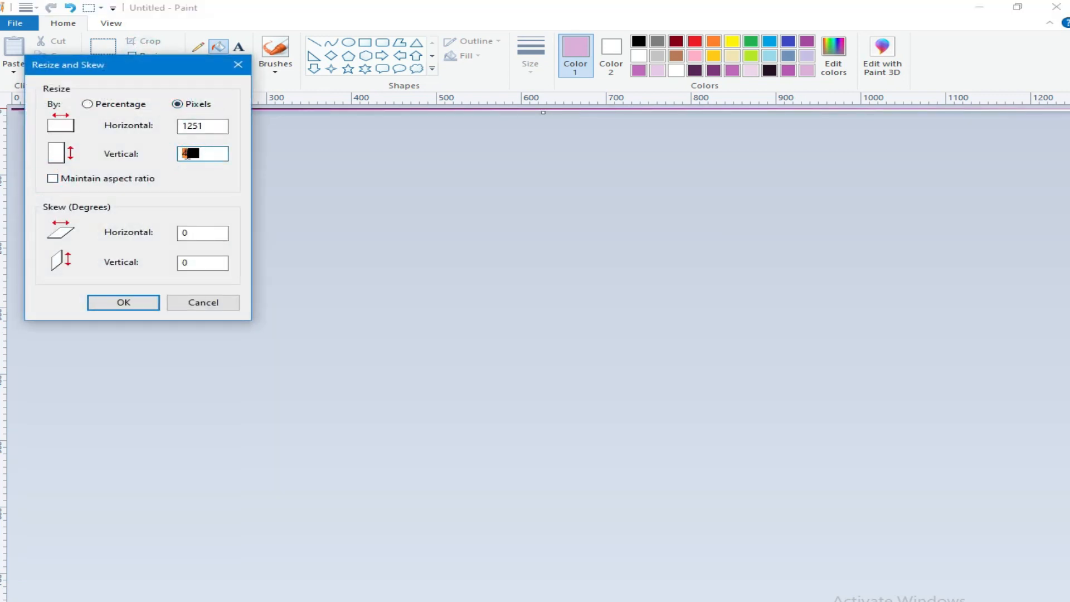
pyautogui.rightClick(186, 153)
pyautogui.click(229, 210)
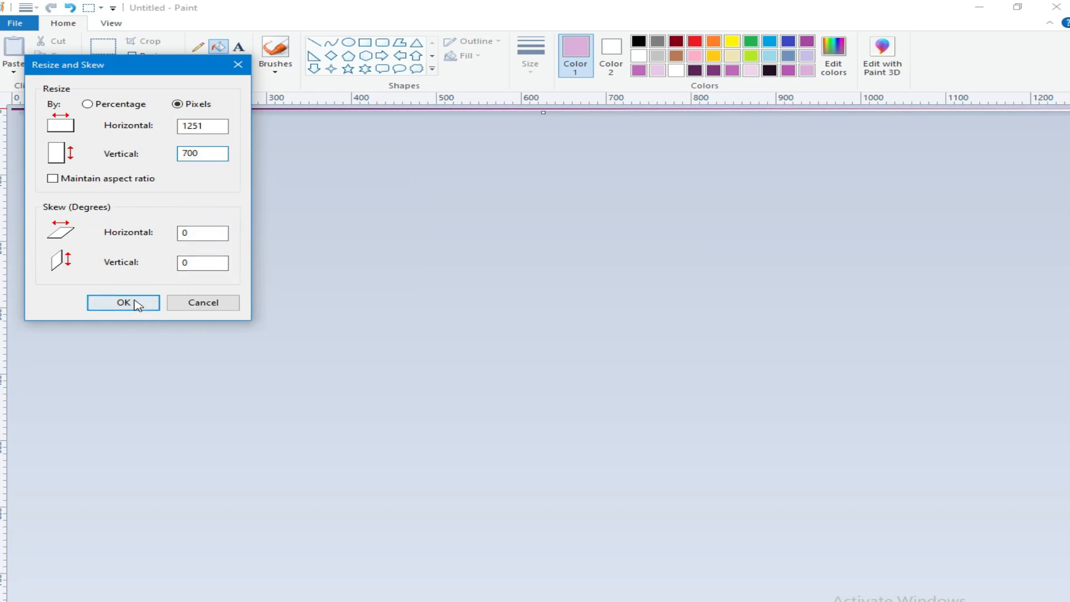
pyautogui.click(124, 302)
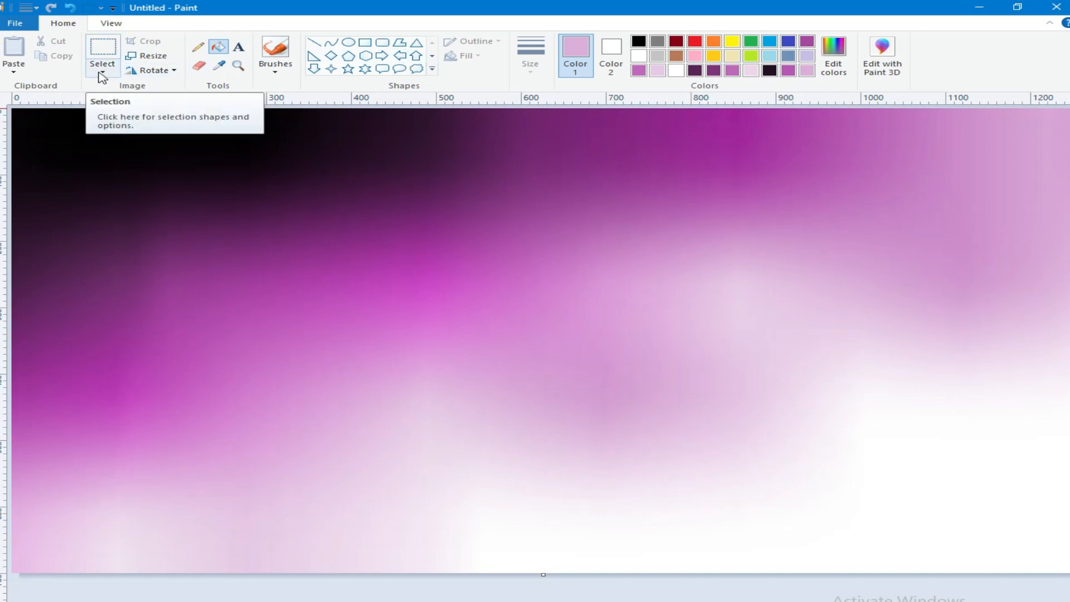
# Step: Shrink the image's horizontal size in pixels to squeeze the blurred colours together
pyautogui.click(151, 56)
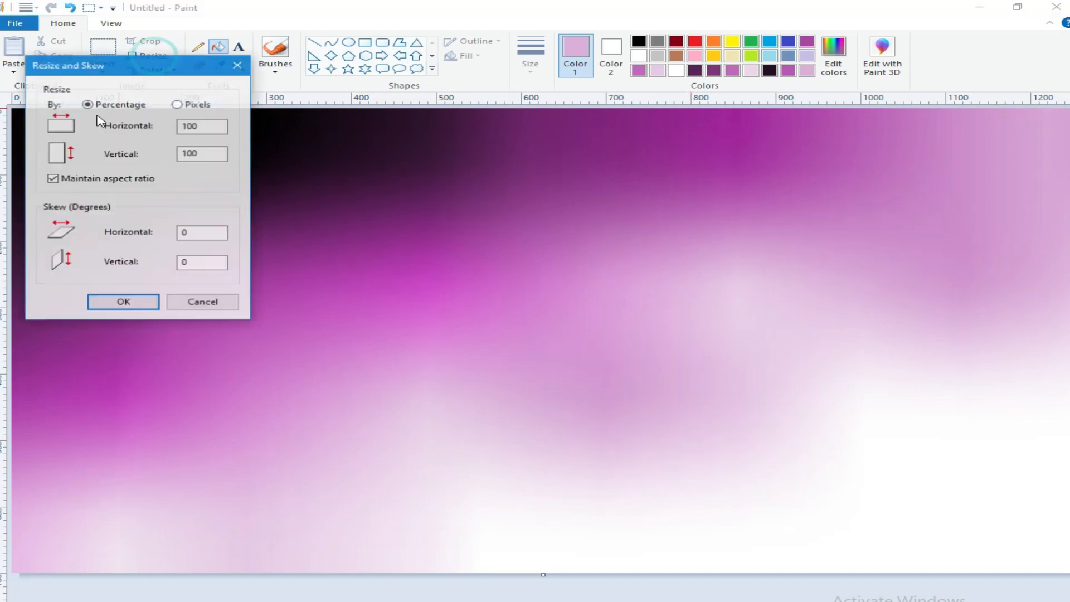
pyautogui.click(177, 102)
pyautogui.moveTo(186, 123); pyautogui.dragTo(240, 129)
pyautogui.rightClick(189, 121)
pyautogui.click(225, 149)
pyautogui.click(123, 302)
# Step: Stretch the image horizontally back to full width without maintaining the aspect ratio, producing a smooth top-to-bottom gradient
pyautogui.click(150, 56)
pyautogui.click(53, 177)
pyautogui.doubleClick(191, 126)
pyautogui.rightClick(190, 122)
pyautogui.click(238, 183)
pyautogui.click(124, 304)
# Step: Select and copy the whole gradient, and compress the selection vertically into the upper part of the canvas
pyautogui.click(103, 72)
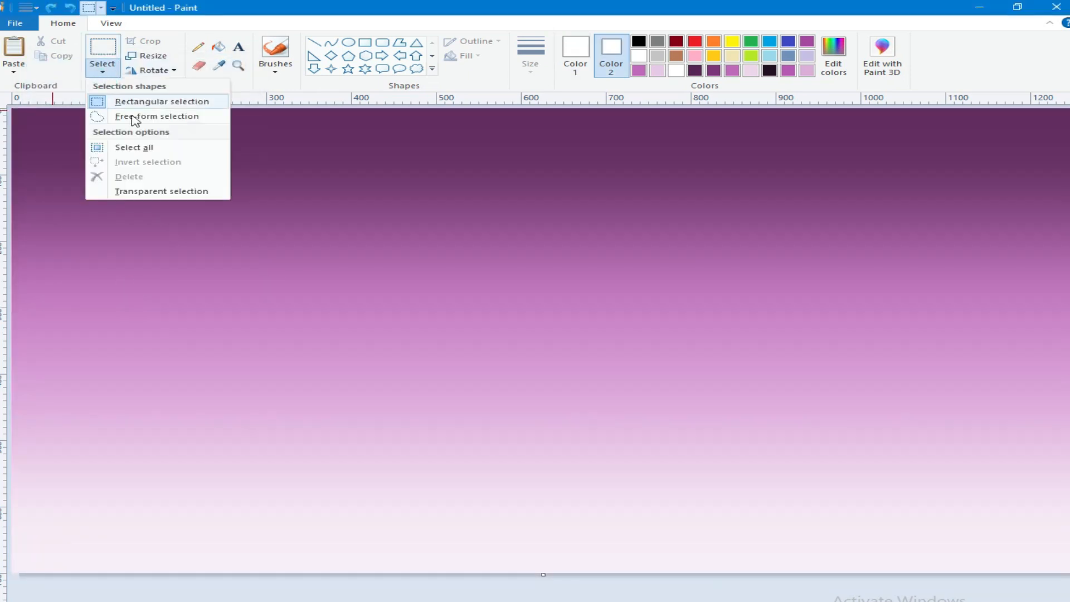
pyautogui.click(131, 145)
pyautogui.rightClick(130, 144)
pyautogui.click(159, 164)
pyautogui.moveTo(543, 575); pyautogui.dragTo(571, 380)
# Step: Paste the copied gradient, flip it vertically and compress it into the lower part as a mirrored reflection
pyautogui.hotkey('ctrl', 'z')
pyautogui.click(151, 70)
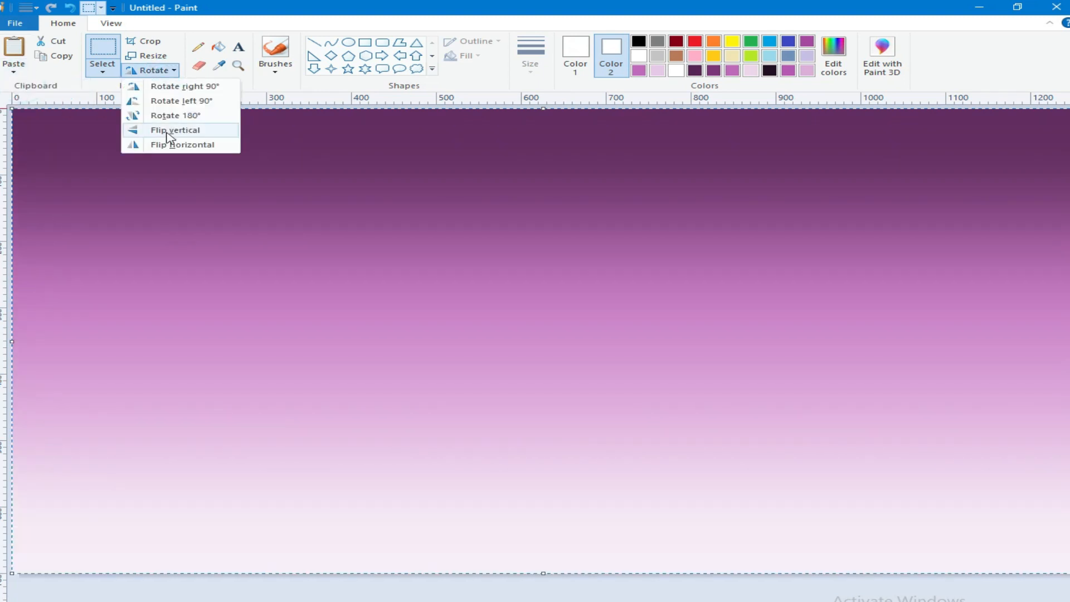
pyautogui.click(170, 133)
pyautogui.moveTo(543, 108); pyautogui.dragTo(541, 370)
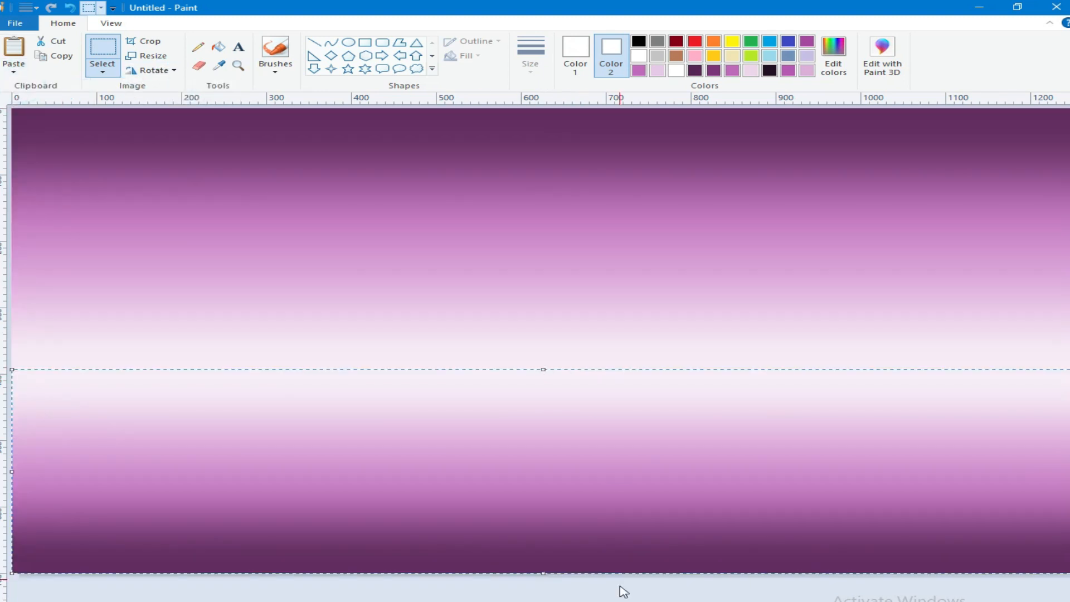
# Step: Draw a solid white moon about 240 pixels wide with the ellipse shape in the upper middle of the sky
pyautogui.click(611, 54)
pyautogui.click(349, 42)
pyautogui.moveTo(569, 151); pyautogui.dragTo(740, 276)
pyautogui.moveTo(682, 242); pyautogui.dragTo(726, 281)
pyautogui.moveTo(636, 230); pyautogui.dragTo(635, 224)
# Step: Choose the basic Brush at its thickest size and set Color 1 and Color 2 to black
pyautogui.click(275, 48)
pyautogui.click(274, 71)
pyautogui.click(272, 91)
pyautogui.click(530, 56)
pyautogui.click(575, 177)
pyautogui.click(575, 55)
pyautogui.click(638, 42)
pyautogui.click(611, 55)
pyautogui.click(639, 42)
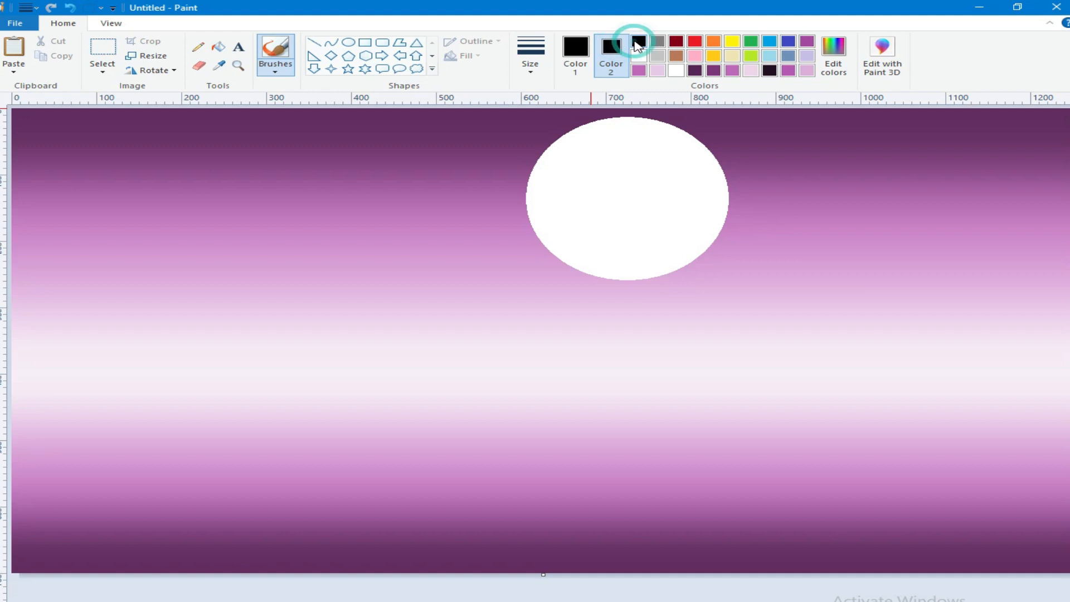
# Step: Outline a jagged cliff in the lower-right corner with a free-form selection and delete its contents to make it solid black
pyautogui.click(102, 73)
pyautogui.click(131, 124)
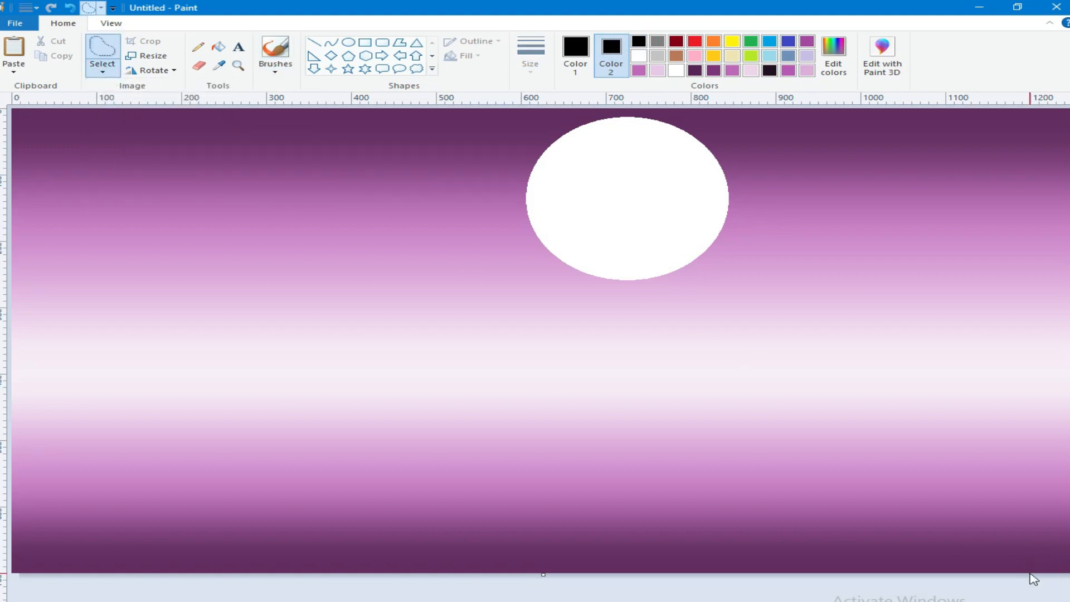
pyautogui.moveTo(1035, 571)
pyautogui.mouseDown()
pyautogui.moveTo(959, 543)
pyautogui.moveTo(905, 494)
pyautogui.moveTo(802, 443)
pyautogui.moveTo(603, 374)
pyautogui.moveTo(1067, 390)
pyautogui.mouseUp()
pyautogui.moveTo(1067, 440); pyautogui.dragTo(1067, 569)
pyautogui.press('Delete')
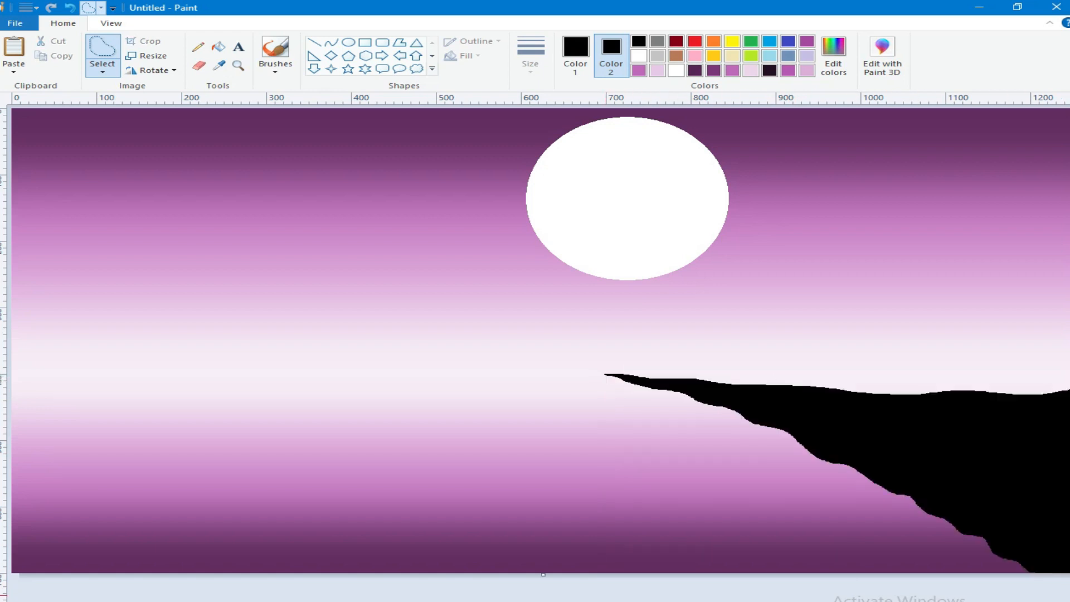
# Step: Paint a thick black tree trunk leaning left from the cliff, with a forked upper branch
pyautogui.click(274, 64)
pyautogui.moveTo(740, 264)
pyautogui.mouseDown()
pyautogui.moveTo(849, 348)
pyautogui.moveTo(883, 394)
pyautogui.mouseUp()
pyautogui.moveTo(822, 254); pyautogui.dragTo(814, 307)
# Step: Reduce the brush to the second-thickest size, extend both branch tips and add a long branch reaching left across the moon
pyautogui.click(538, 73)
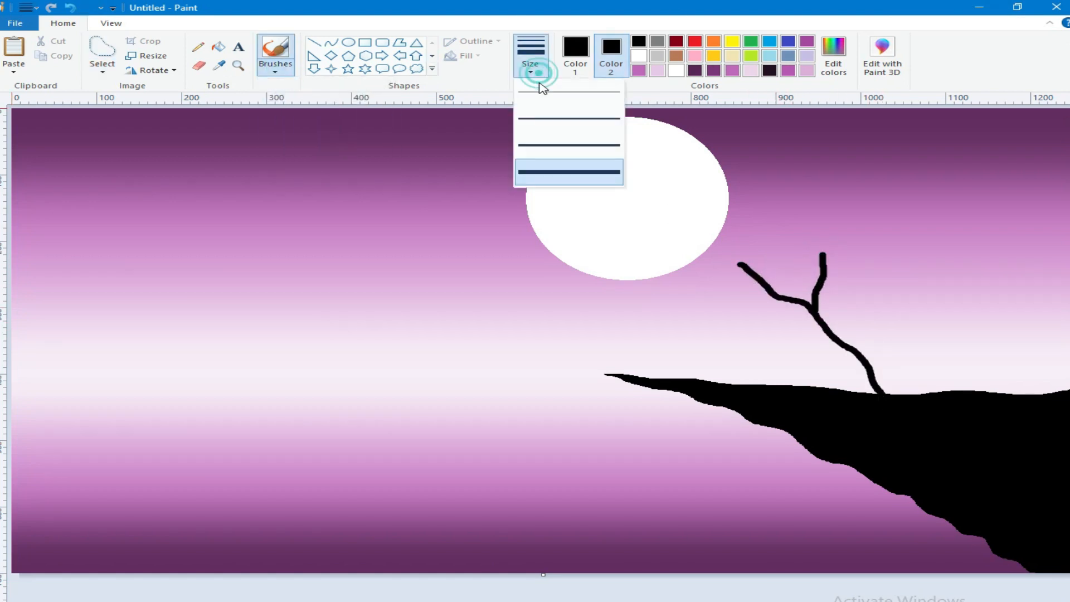
pyautogui.click(538, 146)
pyautogui.moveTo(721, 243); pyautogui.dragTo(739, 264)
pyautogui.moveTo(822, 216); pyautogui.dragTo(822, 253)
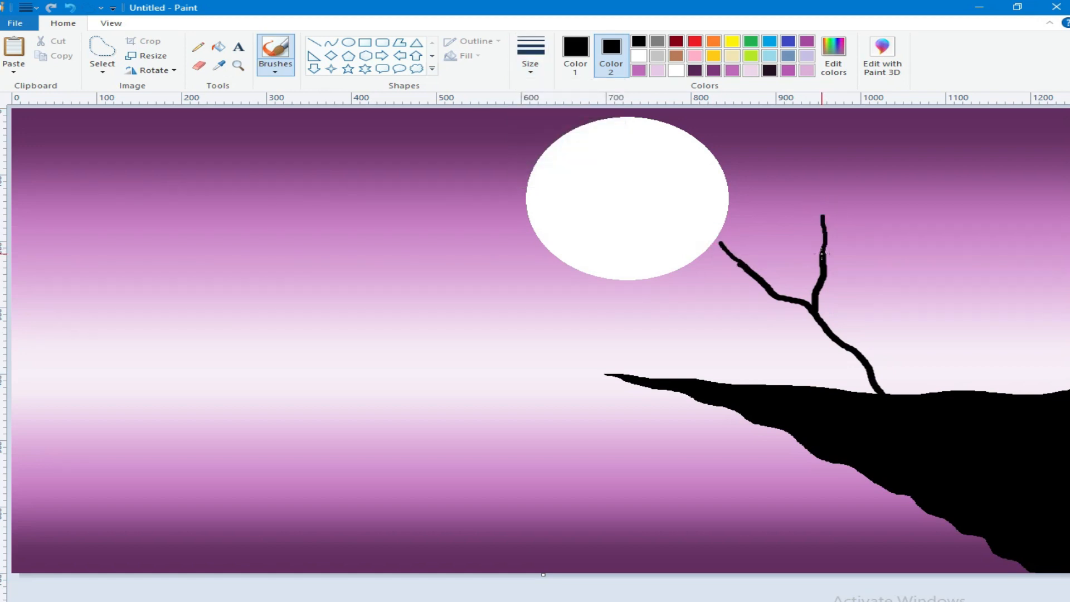
pyautogui.moveTo(758, 278); pyautogui.dragTo(543, 219)
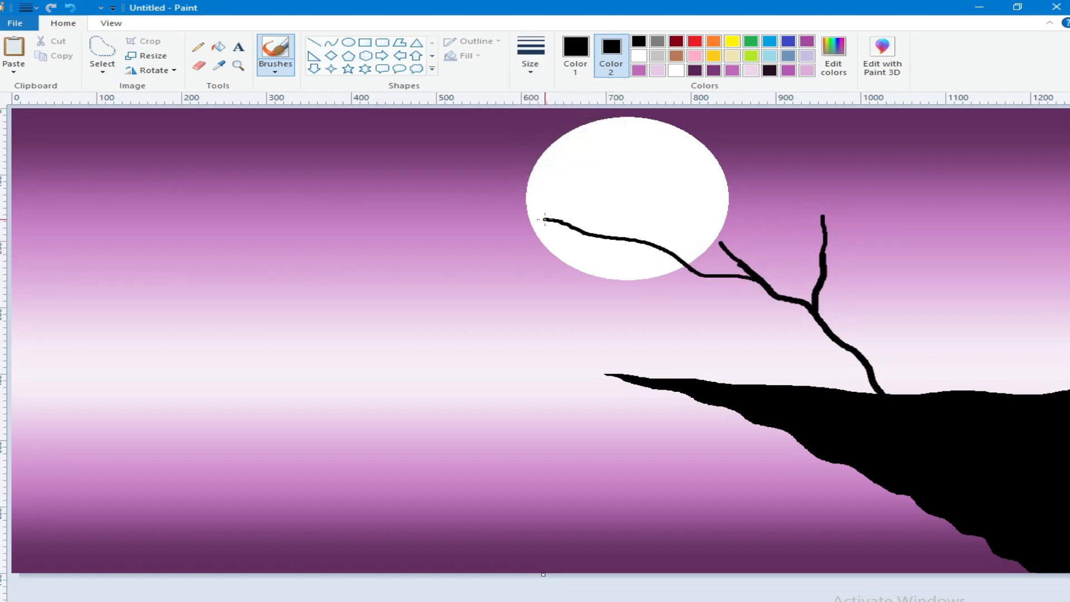
# Step: Extend the two upright branches upward and add thin side branches to the tree
pyautogui.moveTo(695, 166); pyautogui.dragTo(718, 232)
pyautogui.moveTo(824, 217)
pyautogui.mouseDown()
pyautogui.moveTo(854, 177)
pyautogui.moveTo(835, 165)
pyautogui.mouseUp()
pyautogui.moveTo(609, 201); pyautogui.dragTo(646, 238)
pyautogui.moveTo(749, 197); pyautogui.dragTo(719, 234)
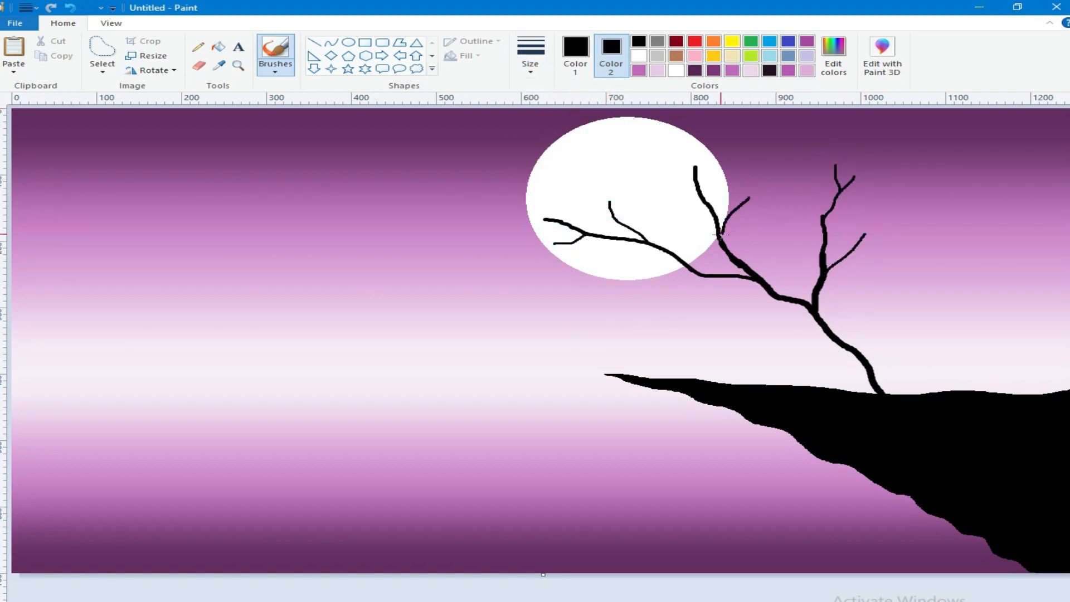
# Step: Paint small black twigs at the branch tips over and around the moon
pyautogui.moveTo(667, 179); pyautogui.dragTo(698, 195)
pyautogui.moveTo(610, 201)
pyautogui.mouseDown()
pyautogui.moveTo(613, 186)
pyautogui.moveTo(609, 208)
pyautogui.mouseUp()
pyautogui.moveTo(563, 252); pyautogui.dragTo(571, 243)
pyautogui.moveTo(548, 200)
pyautogui.mouseDown()
pyautogui.moveTo(567, 223)
pyautogui.moveTo(497, 217)
pyautogui.moveTo(522, 218)
pyautogui.mouseUp()
pyautogui.click(550, 217)
pyautogui.moveTo(700, 144); pyautogui.dragTo(695, 166)
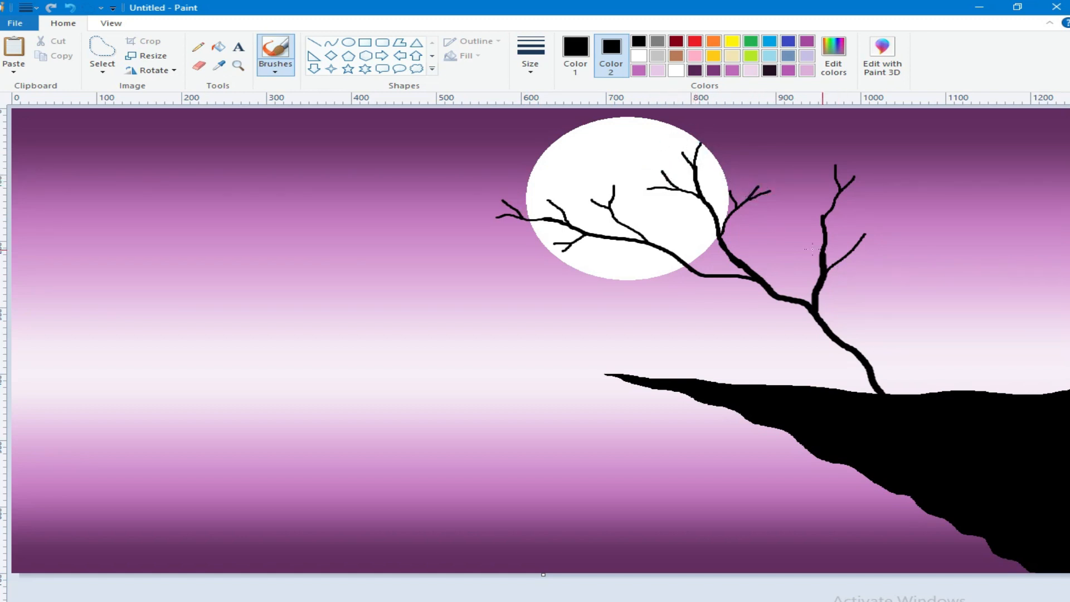
# Step: Add twigs to the right-hand branches and a low forked branch beneath the moon
pyautogui.moveTo(813, 197); pyautogui.dragTo(823, 216)
pyautogui.moveTo(877, 167); pyautogui.dragTo(835, 172)
pyautogui.moveTo(693, 263); pyautogui.dragTo(599, 279)
pyautogui.hotkey('ctrl', 'z')
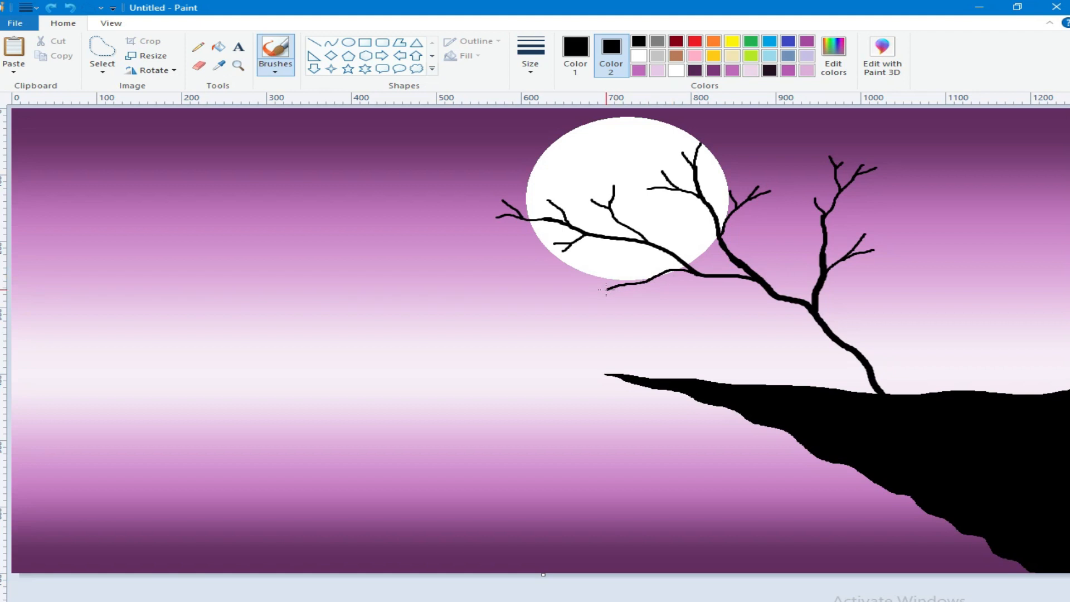
pyautogui.moveTo(634, 268); pyautogui.dragTo(666, 270)
# Step: Set Color 2 to a pink basic colour and choose the Airbrush
pyautogui.click(275, 66)
pyautogui.click(307, 114)
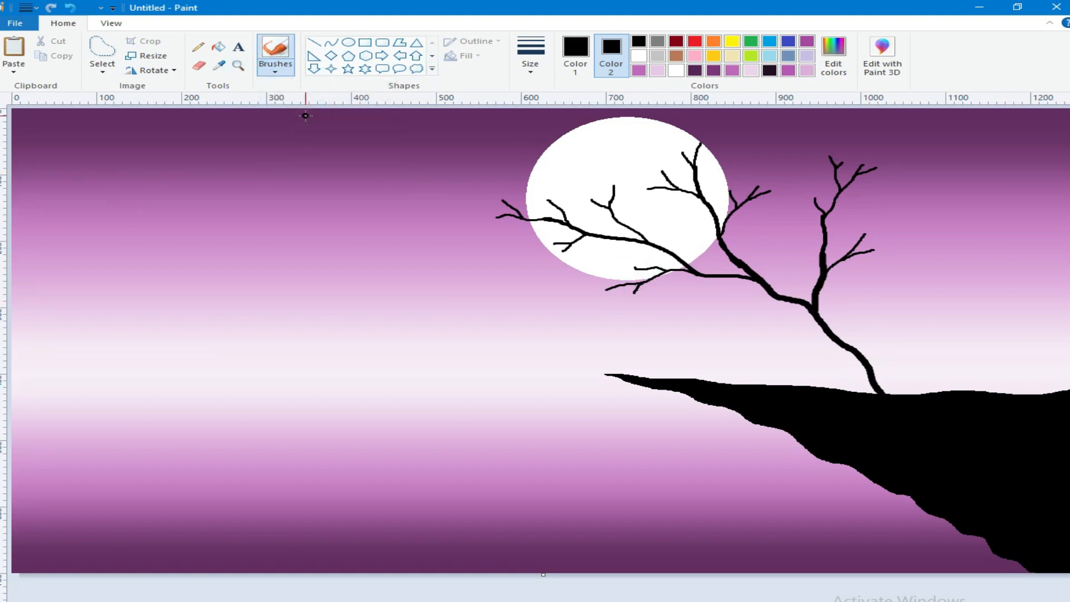
pyautogui.click(832, 70)
pyautogui.click(494, 257)
pyautogui.click(390, 424)
pyautogui.click(276, 66)
pyautogui.click(530, 61)
pyautogui.click(277, 69)
pyautogui.click(377, 91)
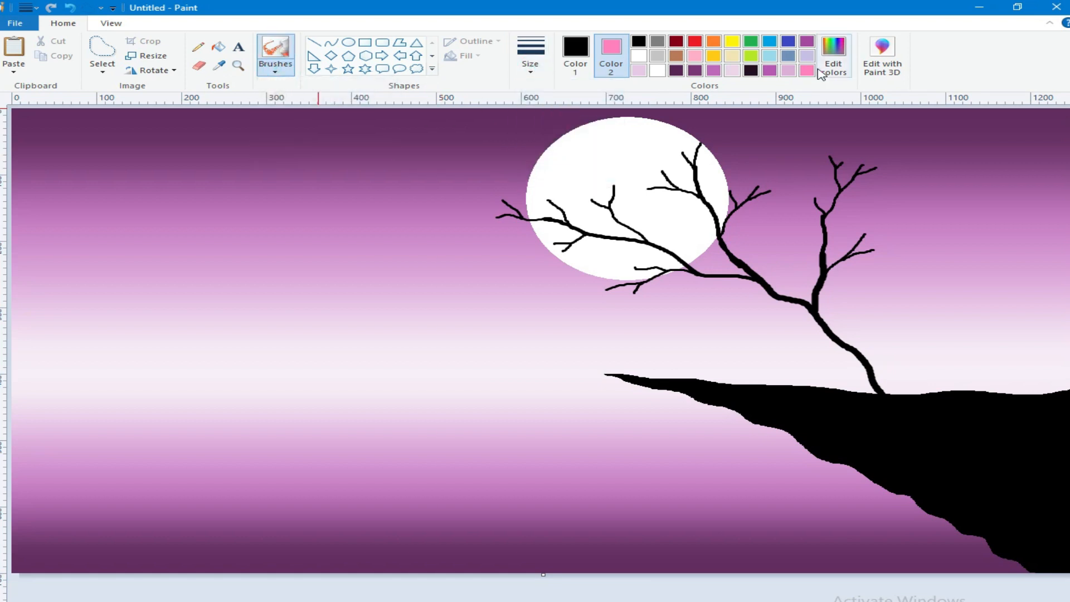
# Step: Deepen Color 2 to a stronger pink and set Color 1 to the same pink, RGB 255, 64, 159
pyautogui.click(832, 62)
pyautogui.click(716, 293)
pyautogui.click(370, 422)
pyautogui.click(575, 55)
pyautogui.click(807, 70)
pyautogui.click(70, 7)
# Step: Spray pink blossom clusters on the tips of all the tree's branches
pyautogui.moveTo(488, 220)
pyautogui.mouseDown()
pyautogui.moveTo(498, 182)
pyautogui.moveTo(483, 205)
pyautogui.moveTo(500, 226)
pyautogui.moveTo(556, 243)
pyautogui.moveTo(555, 234)
pyautogui.moveTo(574, 251)
pyautogui.moveTo(552, 254)
pyautogui.mouseUp()
pyautogui.moveTo(551, 199); pyautogui.dragTo(546, 201)
pyautogui.moveTo(591, 196); pyautogui.dragTo(589, 194)
pyautogui.moveTo(610, 179); pyautogui.dragTo(622, 184)
pyautogui.moveTo(634, 262)
pyautogui.mouseDown()
pyautogui.moveTo(608, 295)
pyautogui.moveTo(616, 284)
pyautogui.moveTo(644, 299)
pyautogui.mouseUp()
pyautogui.moveTo(640, 190)
pyautogui.mouseDown()
pyautogui.moveTo(668, 165)
pyautogui.moveTo(638, 158)
pyautogui.moveTo(679, 149)
pyautogui.mouseUp()
pyautogui.moveTo(716, 134); pyautogui.dragTo(692, 124)
pyautogui.moveTo(722, 186)
pyautogui.mouseDown()
pyautogui.moveTo(740, 168)
pyautogui.moveTo(779, 190)
pyautogui.mouseUp()
pyautogui.moveTo(816, 149)
pyautogui.mouseDown()
pyautogui.moveTo(858, 162)
pyautogui.moveTo(845, 144)
pyautogui.moveTo(884, 175)
pyautogui.mouseUp()
pyautogui.moveTo(807, 196); pyautogui.dragTo(797, 211)
pyautogui.moveTo(879, 234)
pyautogui.mouseDown()
pyautogui.moveTo(867, 229)
pyautogui.moveTo(890, 259)
pyautogui.mouseUp()
# Step: Darken Color 1 to a deep maroon-pink and choose the Crayon at its thinnest size
pyautogui.click(832, 73)
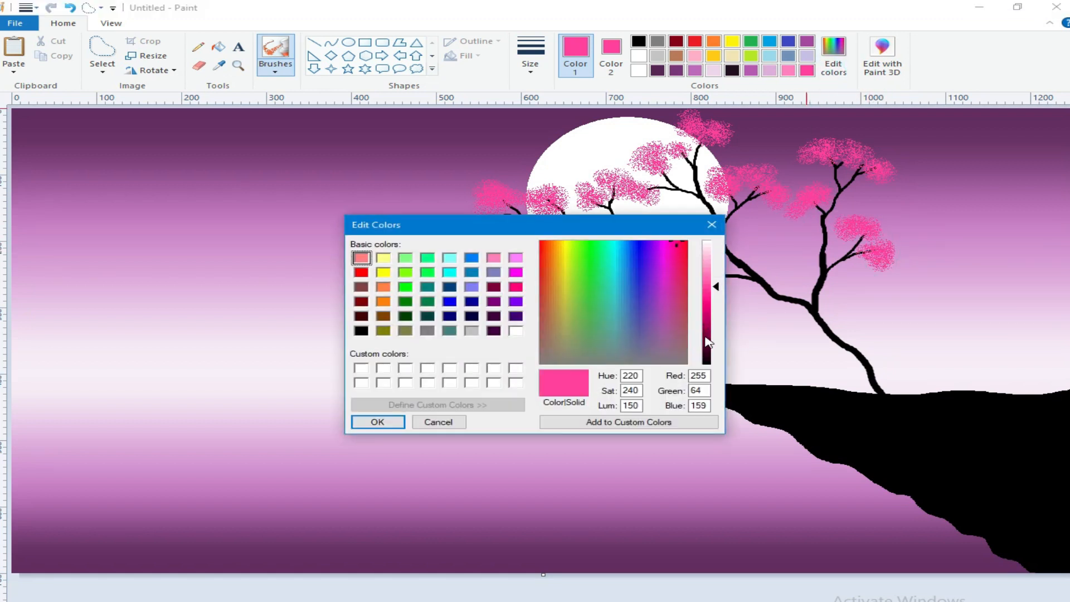
pyautogui.click(704, 336)
pyautogui.click(387, 421)
pyautogui.click(275, 69)
pyautogui.click(313, 115)
pyautogui.click(544, 69)
pyautogui.click(566, 93)
# Step: Scribble dark maroon accents where the twigs meet the blossom clusters across the tree
pyautogui.moveTo(651, 269)
pyautogui.mouseDown()
pyautogui.moveTo(634, 266)
pyautogui.moveTo(647, 264)
pyautogui.mouseUp()
pyautogui.moveTo(634, 292); pyautogui.dragTo(611, 291)
pyautogui.moveTo(555, 242); pyautogui.dragTo(561, 248)
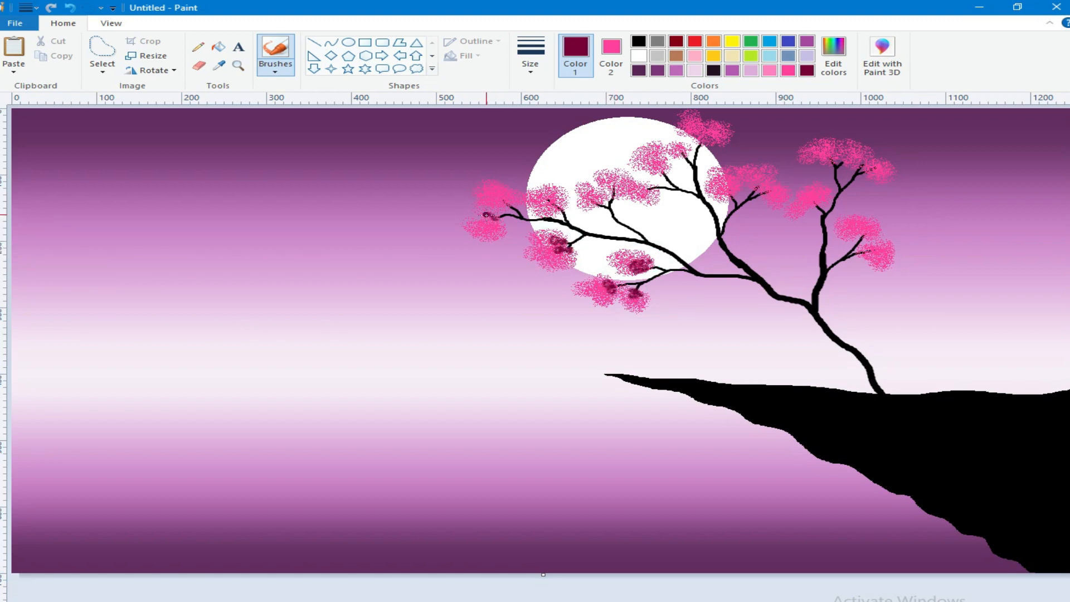
pyautogui.moveTo(495, 205); pyautogui.dragTo(501, 204)
pyautogui.moveTo(565, 202)
pyautogui.mouseDown()
pyautogui.moveTo(550, 212)
pyautogui.moveTo(624, 195)
pyautogui.moveTo(685, 146)
pyautogui.moveTo(685, 123)
pyautogui.mouseUp()
pyautogui.moveTo(721, 194); pyautogui.dragTo(738, 189)
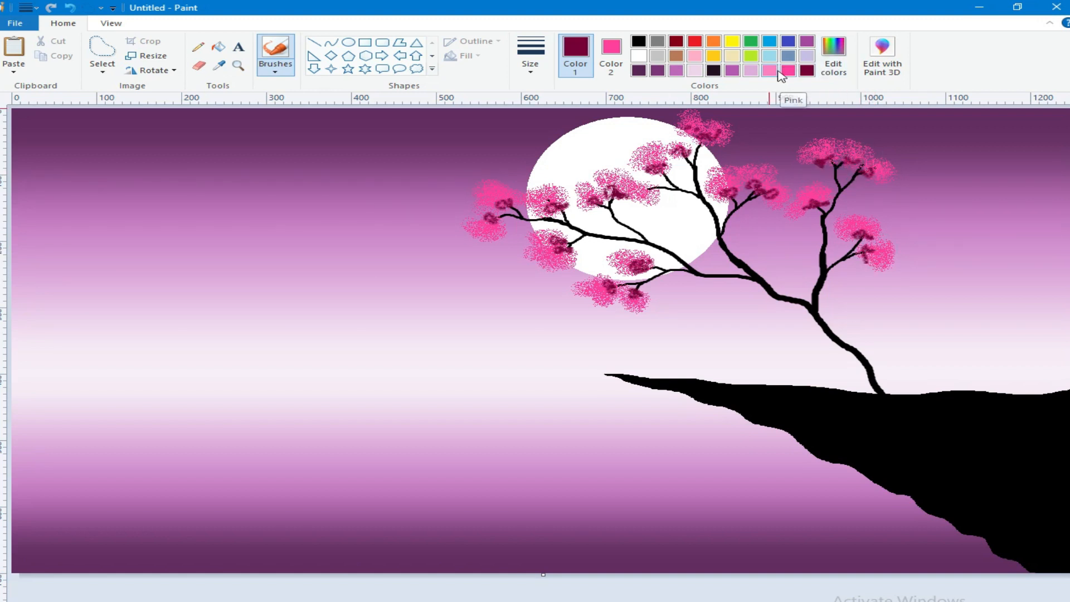
# Step: Outline the upper far-left blossom cluster with light pink Crayon strokes
pyautogui.click(769, 70)
pyautogui.click(275, 66)
pyautogui.click(308, 114)
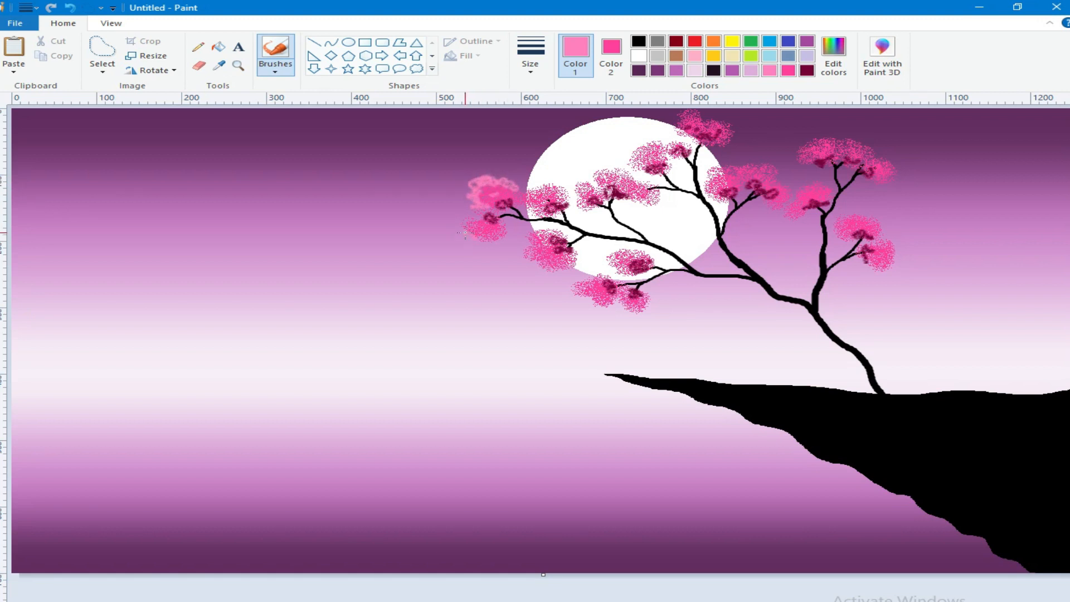
# Step: Add bright pink Crayon strokes around the blossom clusters on the tree's left-hand branches
pyautogui.click(788, 70)
pyautogui.moveTo(478, 177); pyautogui.dragTo(469, 201)
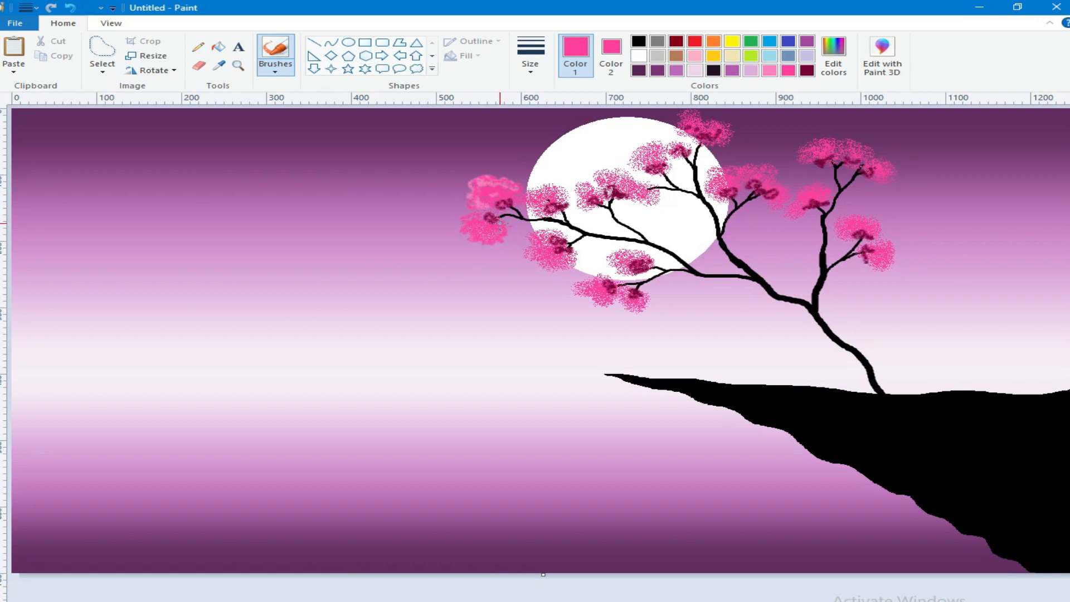
pyautogui.moveTo(545, 179)
pyautogui.mouseDown()
pyautogui.moveTo(571, 199)
pyautogui.moveTo(557, 189)
pyautogui.moveTo(535, 209)
pyautogui.moveTo(583, 184)
pyautogui.moveTo(652, 204)
pyautogui.moveTo(635, 183)
pyautogui.moveTo(640, 200)
pyautogui.mouseUp()
pyautogui.moveTo(571, 248); pyautogui.dragTo(561, 269)
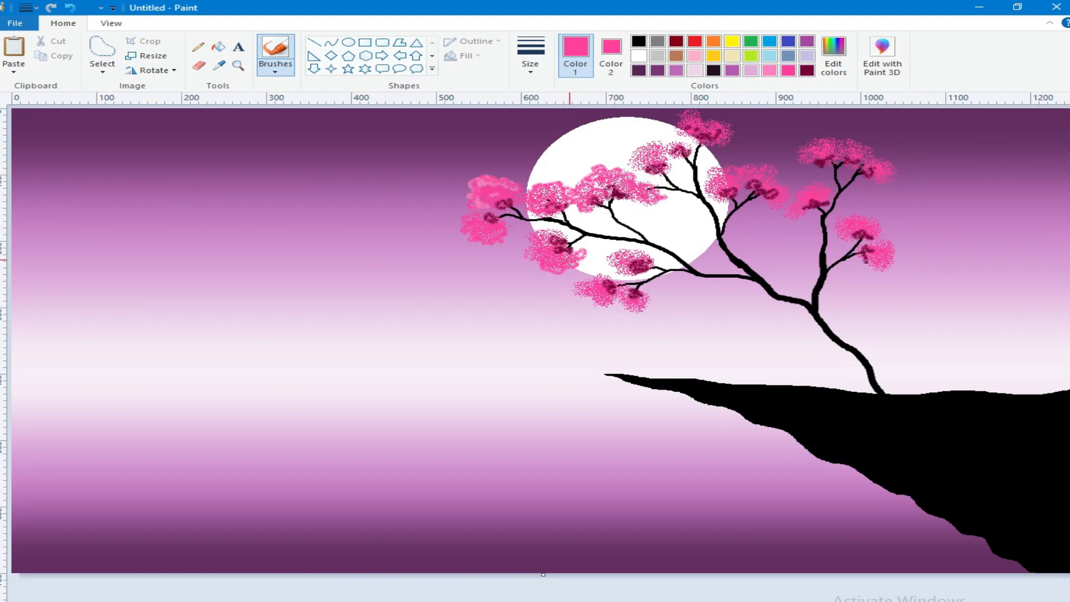
# Step: Add bright pink Crayon strokes around the blossom clusters above the moon and on the right-hand branches
pyautogui.moveTo(630, 144)
pyautogui.mouseDown()
pyautogui.moveTo(672, 139)
pyautogui.moveTo(677, 149)
pyautogui.moveTo(700, 121)
pyautogui.moveTo(738, 128)
pyautogui.moveTo(729, 128)
pyautogui.mouseUp()
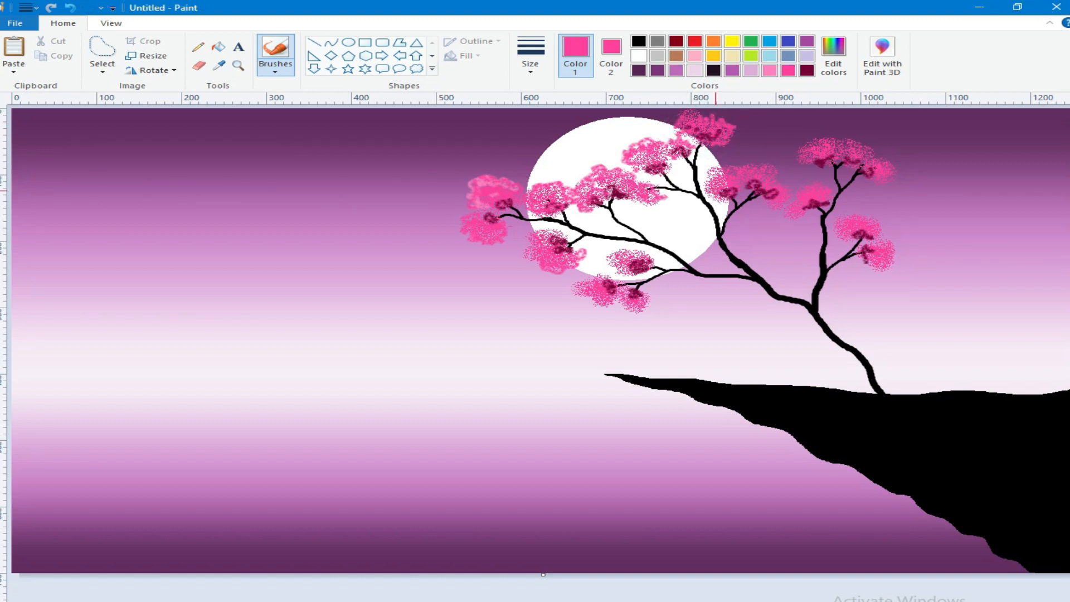
pyautogui.moveTo(712, 193)
pyautogui.mouseDown()
pyautogui.moveTo(727, 163)
pyautogui.moveTo(779, 168)
pyautogui.mouseUp()
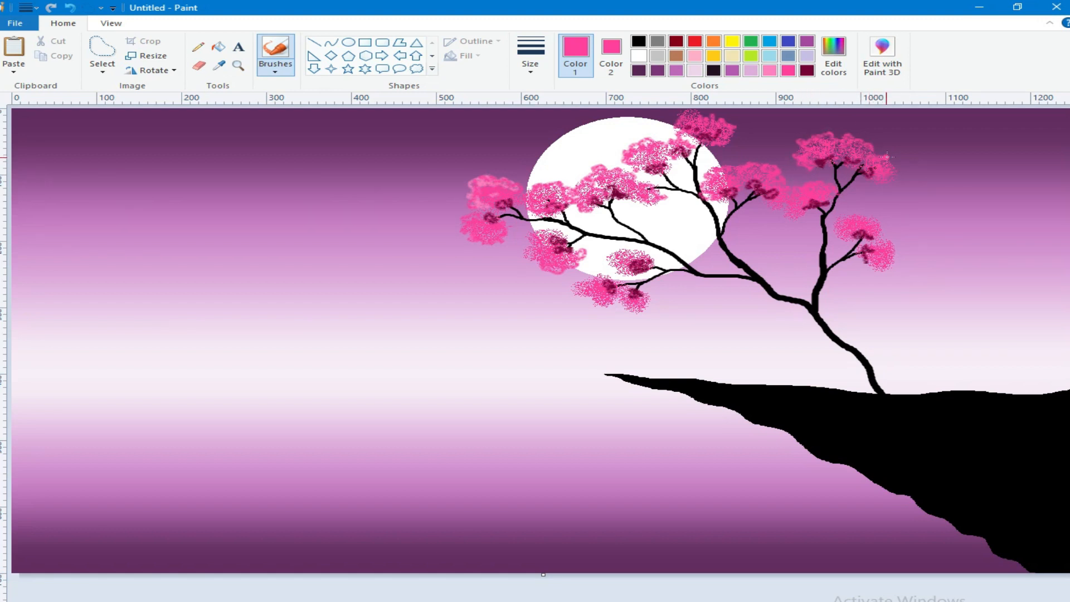
pyautogui.moveTo(897, 172); pyautogui.dragTo(885, 180)
pyautogui.moveTo(875, 245); pyautogui.dragTo(888, 272)
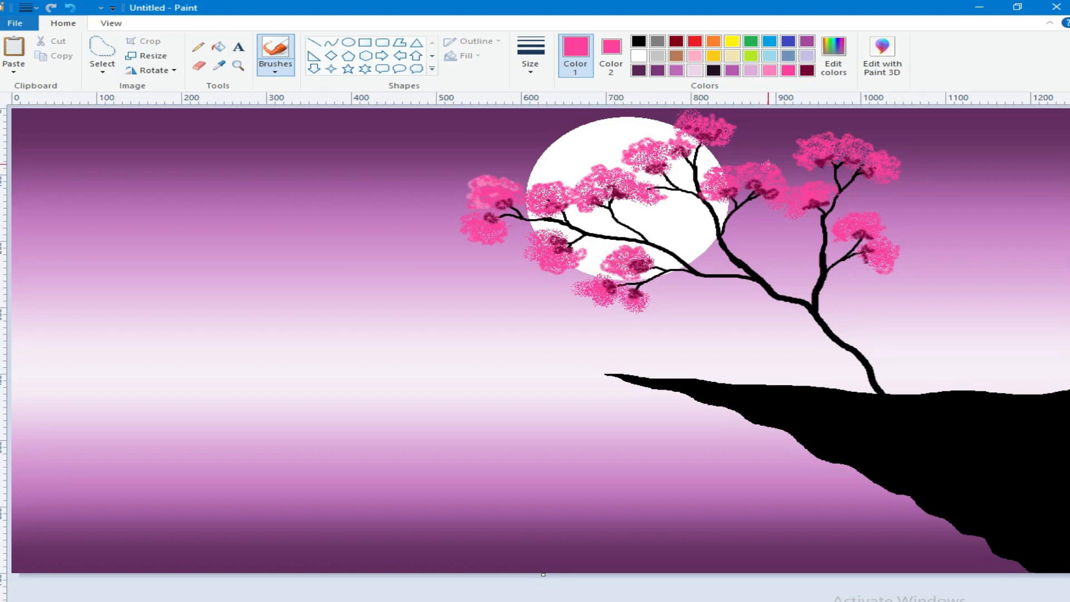
# Step: Mix a hot pink with Red 255, Green 9, Blue 132 and scribble accents into the centres of the blossom clusters
pyautogui.click(833, 55)
pyautogui.click(706, 306)
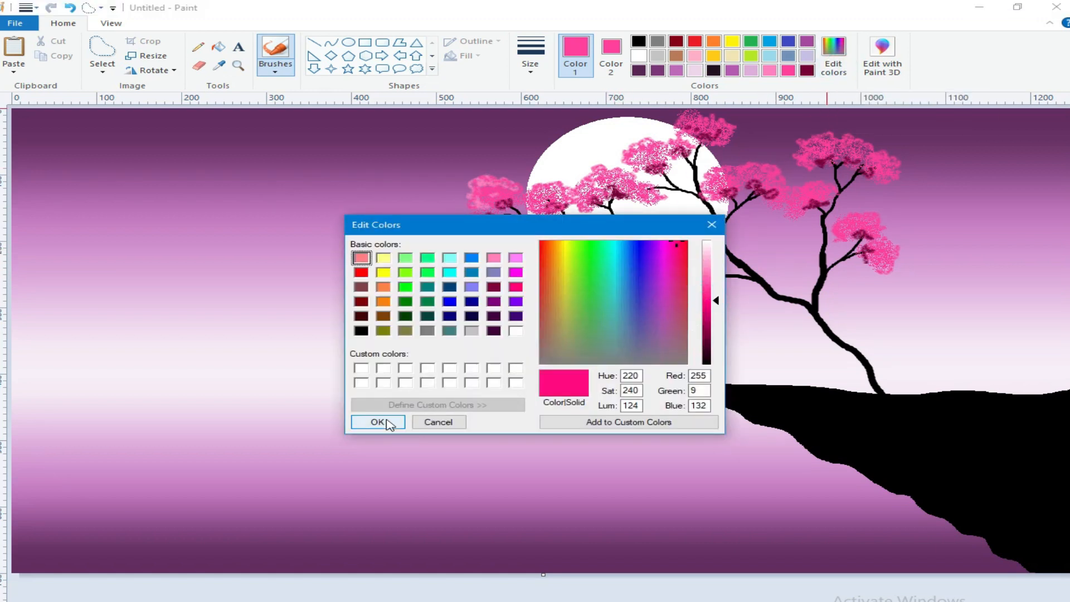
pyautogui.click(375, 422)
pyautogui.moveTo(625, 267); pyautogui.dragTo(641, 253)
pyautogui.moveTo(610, 290)
pyautogui.mouseDown()
pyautogui.moveTo(598, 282)
pyautogui.moveTo(616, 287)
pyautogui.mouseUp()
pyautogui.moveTo(630, 294); pyautogui.dragTo(635, 292)
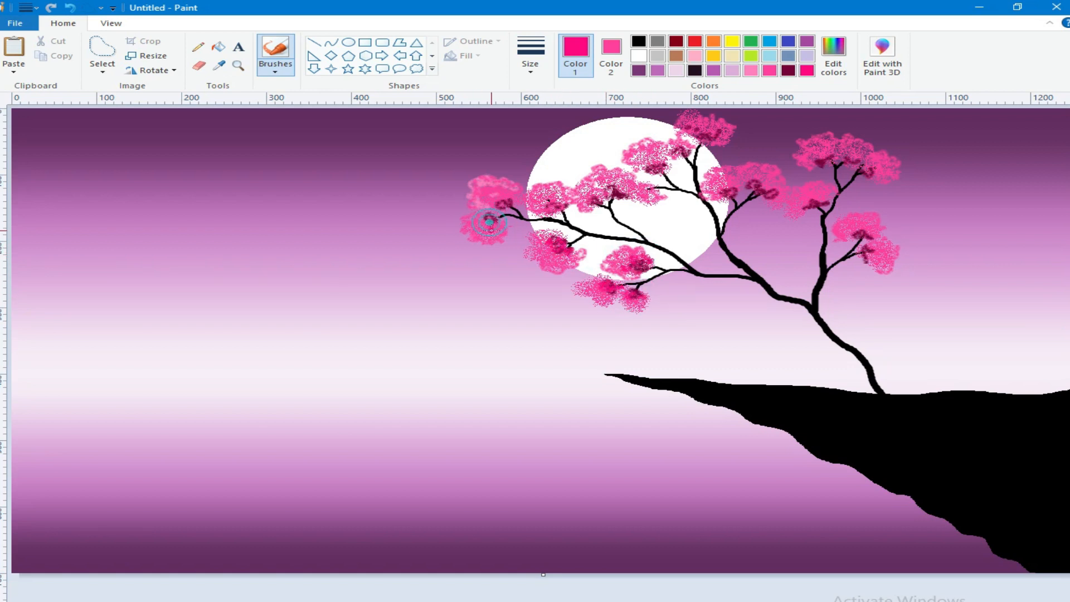
pyautogui.moveTo(647, 165); pyautogui.dragTo(673, 147)
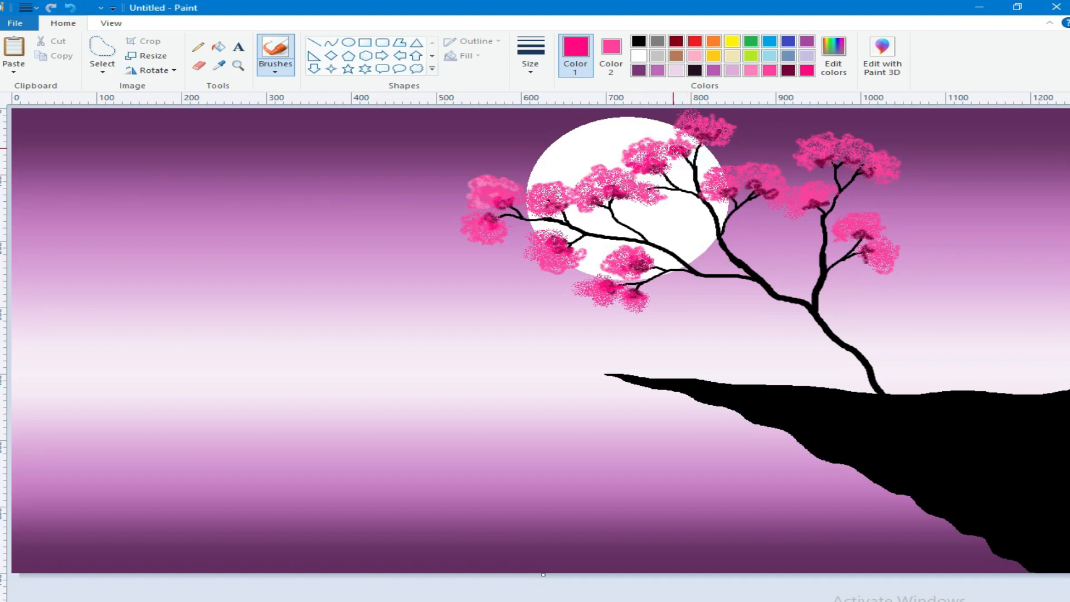
pyautogui.moveTo(731, 192)
pyautogui.mouseDown()
pyautogui.moveTo(717, 183)
pyautogui.moveTo(783, 198)
pyautogui.mouseUp()
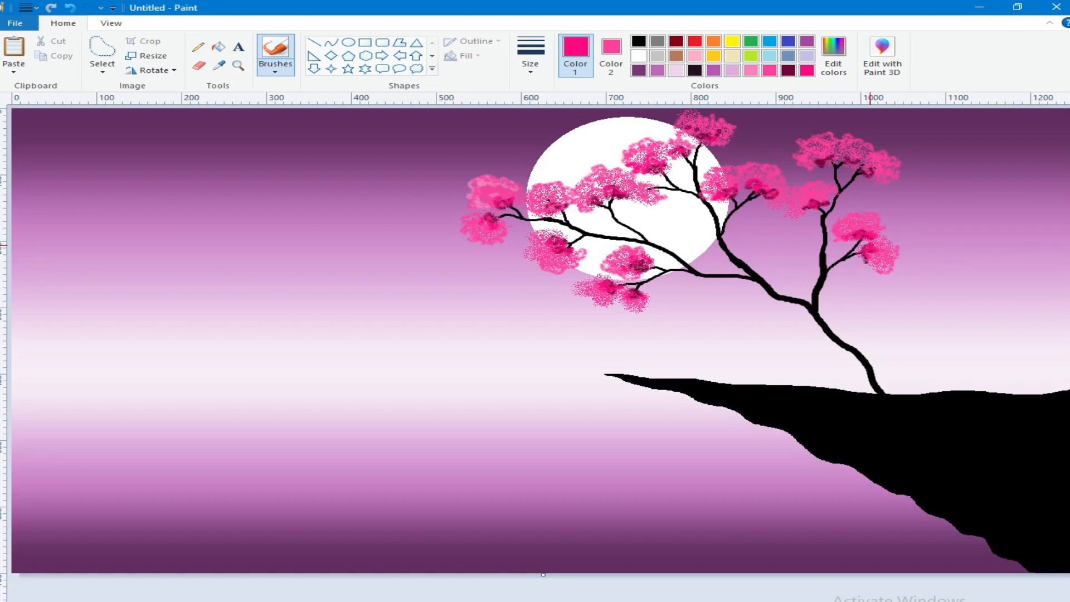
# Step: Scatter tiny white Pencil dots as stars across the upper sky on both sides of the moon and tree
pyautogui.click(198, 46)
pyautogui.click(639, 56)
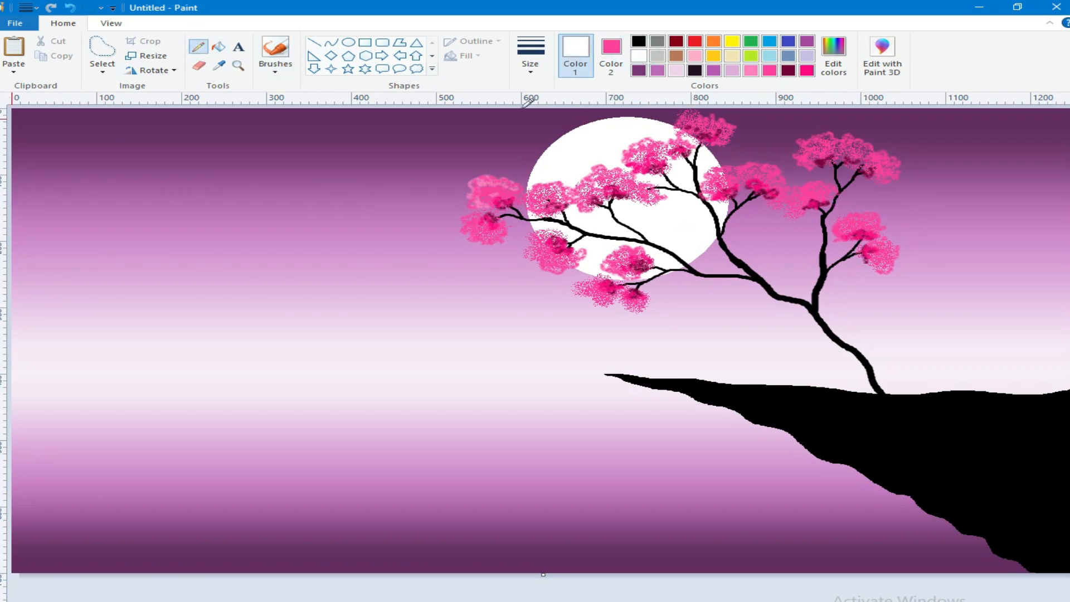
pyautogui.click(533, 65)
pyautogui.click(543, 114)
pyautogui.click(343, 128)
pyautogui.click(312, 151)
pyautogui.click(229, 142)
pyautogui.click(140, 132)
pyautogui.click(18, 214)
pyautogui.click(18, 137)
pyautogui.click(958, 132)
pyautogui.click(770, 135)
pyautogui.click(755, 125)
pyautogui.click(14, 295)
pyautogui.click(83, 220)
pyautogui.click(113, 230)
pyautogui.click(333, 206)
pyautogui.click(492, 120)
pyautogui.click(457, 136)
pyautogui.click(973, 197)
pyautogui.click(966, 262)
# Step: Set Color 2 to white and dot more tiny Pencil stars lower in the sky and between the existing ones
pyautogui.click(611, 53)
pyautogui.click(638, 56)
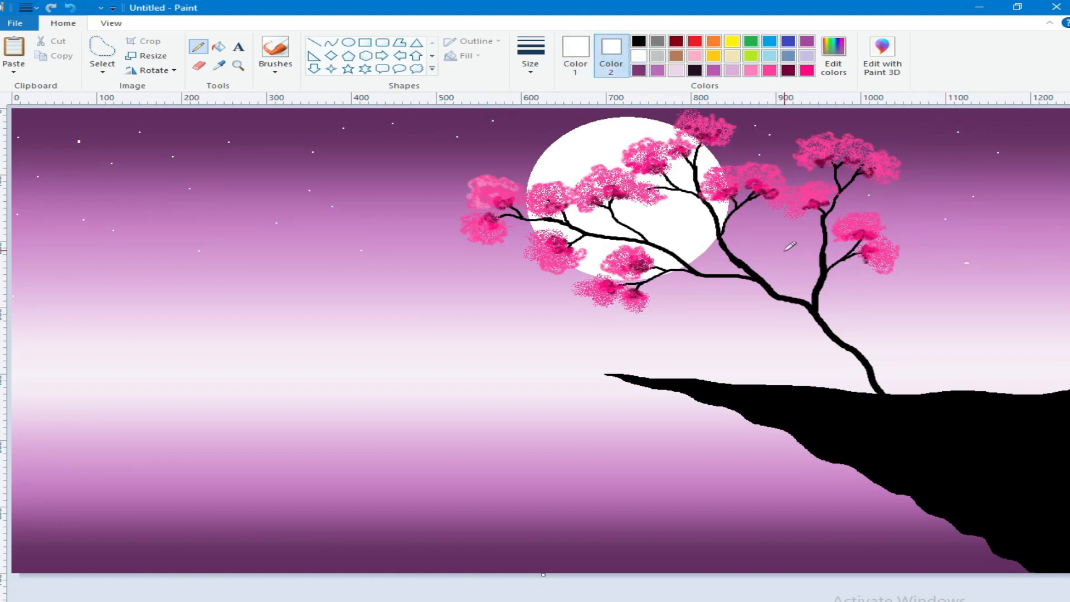
pyautogui.click(39, 297)
pyautogui.click(37, 272)
pyautogui.click(52, 279)
pyautogui.click(85, 276)
pyautogui.click(125, 268)
pyautogui.click(139, 275)
pyautogui.click(914, 306)
pyautogui.click(951, 263)
pyautogui.click(913, 222)
pyautogui.click(953, 201)
pyautogui.click(966, 199)
pyautogui.click(275, 132)
pyautogui.click(405, 173)
pyautogui.click(275, 169)
# Step: Draw small white five-point star shapes throughout the sky, from the top edge down to just above the cliff
pyautogui.click(347, 70)
pyautogui.click(529, 58)
pyautogui.click(525, 102)
pyautogui.click(473, 42)
pyautogui.click(494, 71)
pyautogui.moveTo(107, 169); pyautogui.dragTo(115, 174)
pyautogui.moveTo(290, 152); pyautogui.dragTo(299, 161)
pyautogui.moveTo(29, 125); pyautogui.dragTo(37, 134)
pyautogui.moveTo(435, 142); pyautogui.dragTo(442, 148)
pyautogui.moveTo(913, 148); pyautogui.dragTo(925, 159)
pyautogui.moveTo(27, 253); pyautogui.dragTo(35, 261)
pyautogui.moveTo(209, 232); pyautogui.dragTo(216, 239)
pyautogui.moveTo(399, 242); pyautogui.dragTo(407, 249)
pyautogui.moveTo(423, 126); pyautogui.dragTo(431, 134)
pyautogui.moveTo(496, 156); pyautogui.dragTo(504, 164)
pyautogui.moveTo(542, 115); pyautogui.dragTo(549, 123)
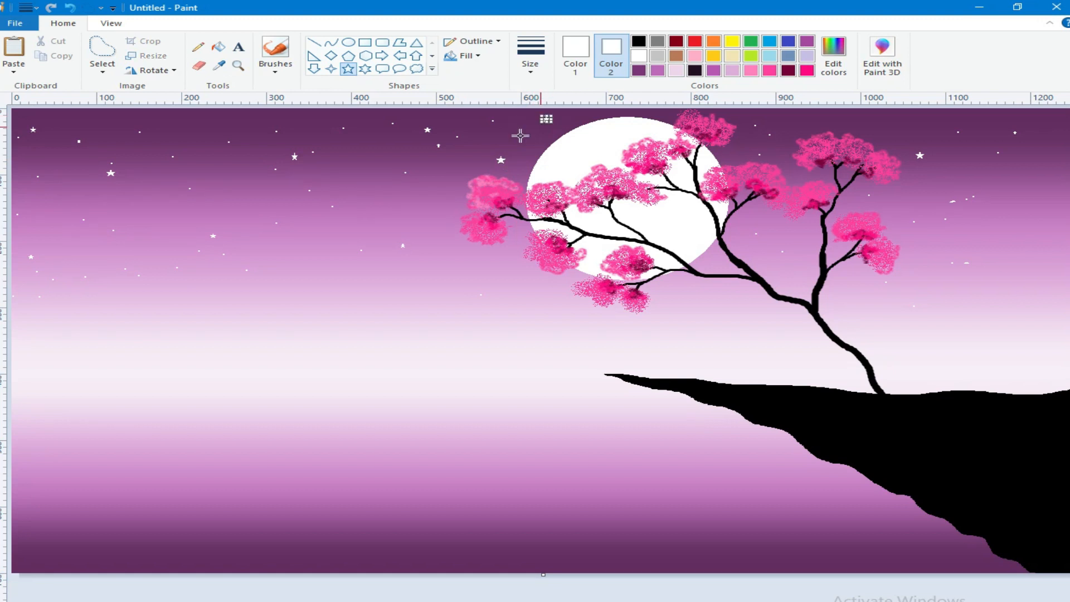
pyautogui.moveTo(62, 277); pyautogui.dragTo(70, 285)
pyautogui.moveTo(1015, 211); pyautogui.dragTo(1023, 219)
pyautogui.moveTo(758, 243); pyautogui.dragTo(766, 251)
pyautogui.moveTo(287, 200); pyautogui.dragTo(294, 208)
pyautogui.moveTo(186, 119); pyautogui.dragTo(194, 128)
pyautogui.moveTo(327, 117); pyautogui.dragTo(335, 125)
pyautogui.moveTo(949, 118); pyautogui.dragTo(956, 125)
pyautogui.moveTo(23, 298); pyautogui.dragTo(28, 303)
pyautogui.moveTo(343, 278); pyautogui.dragTo(350, 282)
pyautogui.moveTo(730, 334); pyautogui.dragTo(738, 341)
pyautogui.moveTo(1016, 353); pyautogui.dragTo(1023, 361)
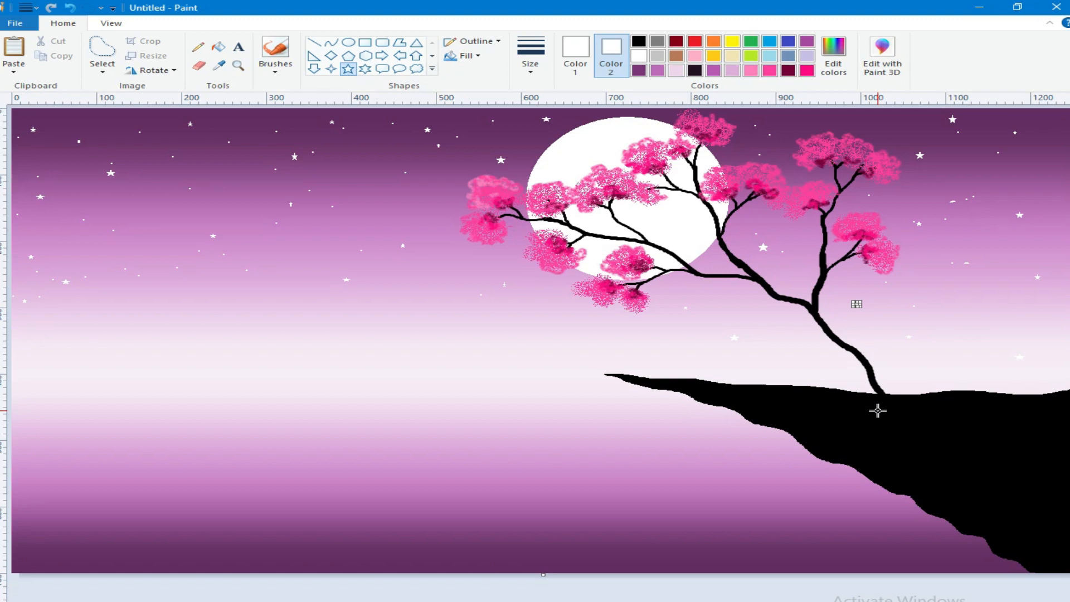
# Step: Sample the cliff's black as Color 1 for brush painting around the base of the tree
pyautogui.click(274, 66)
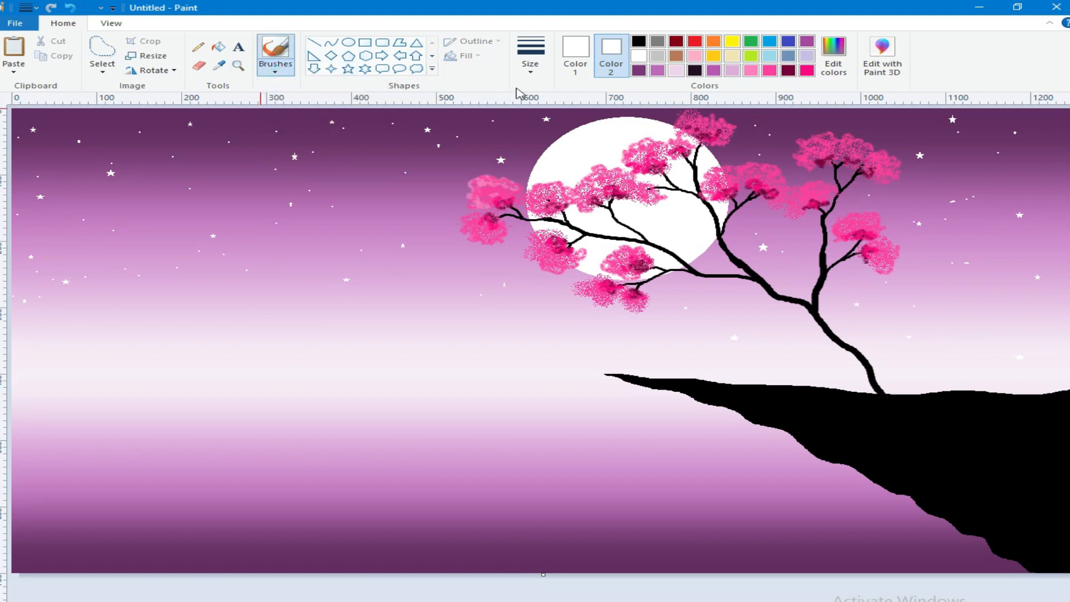
pyautogui.click(219, 65)
pyautogui.click(829, 419)
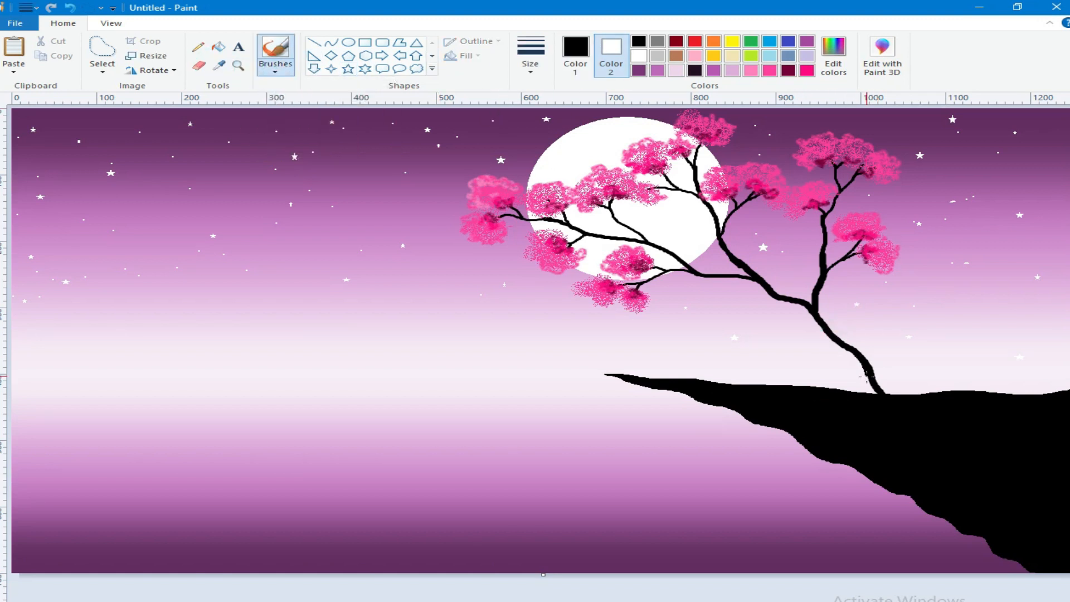